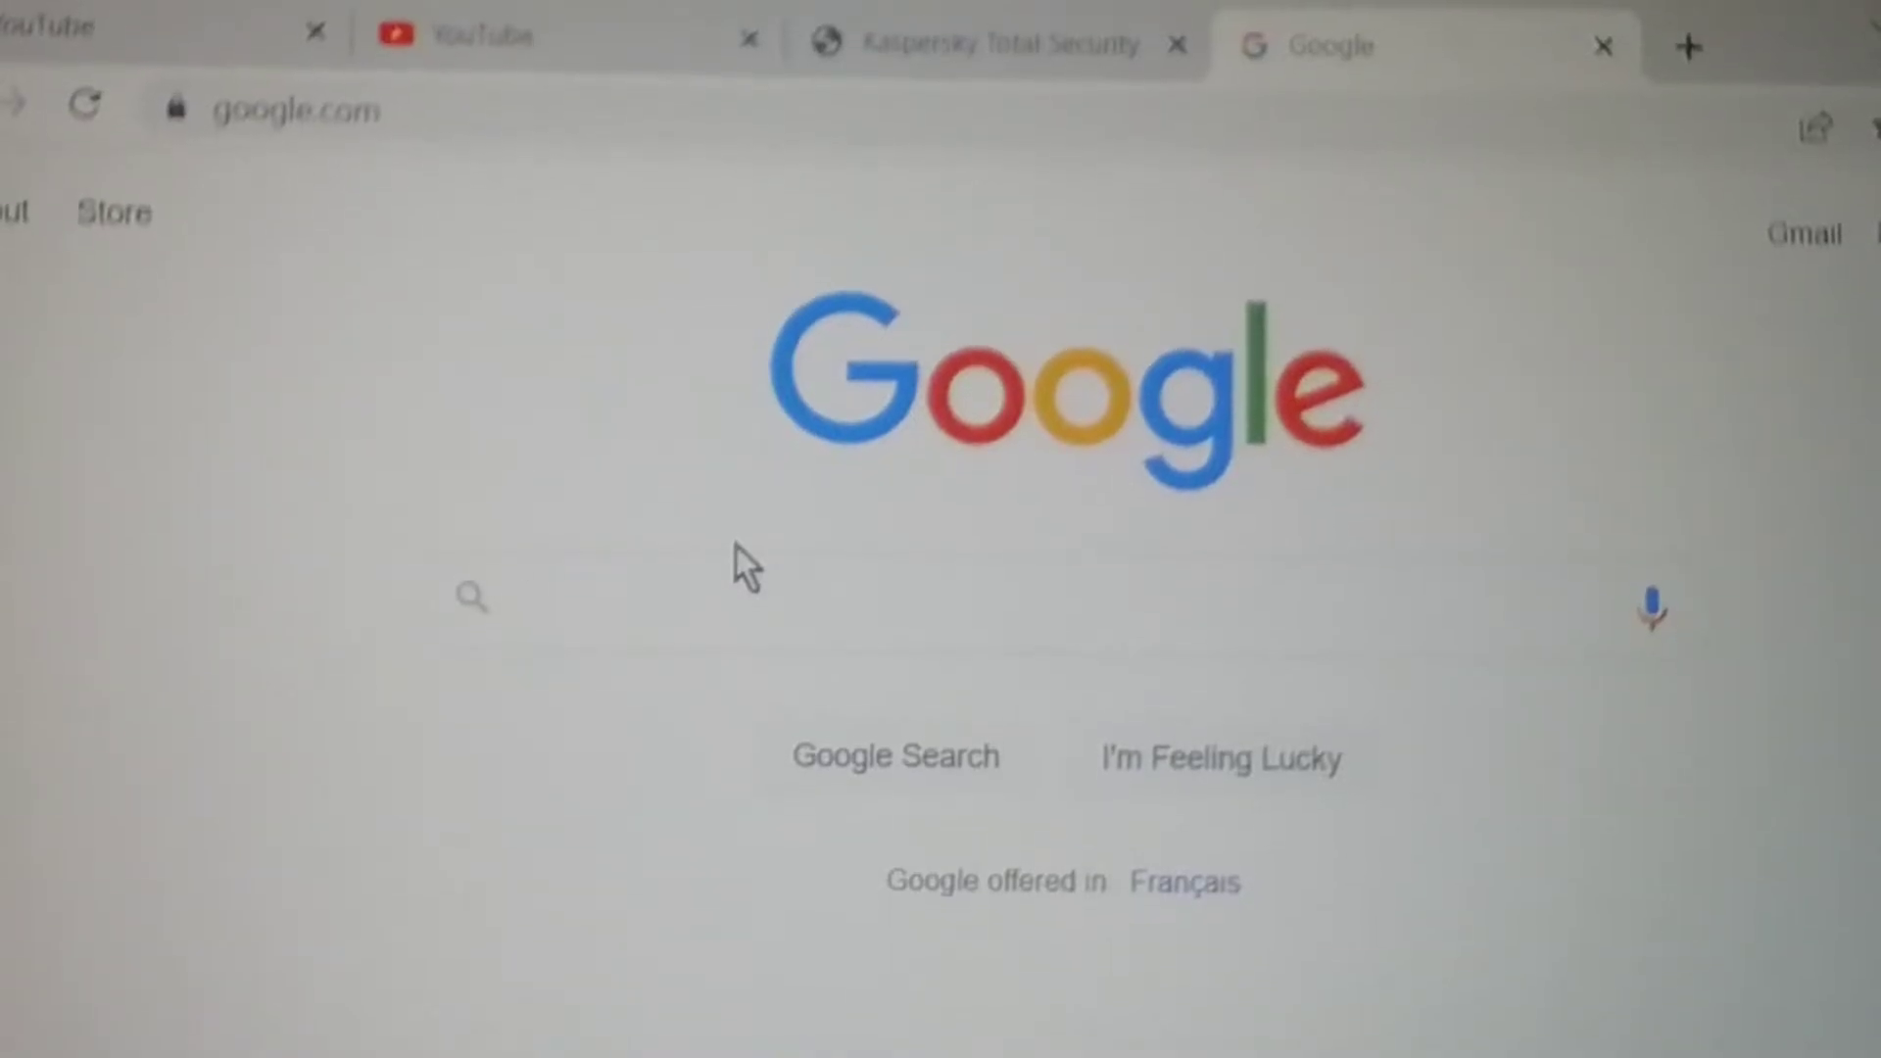
# Step: Run a Google search for 'mingw-w64' from the suggestion list
pyautogui.click(617, 617)
pyautogui.click(619, 691)
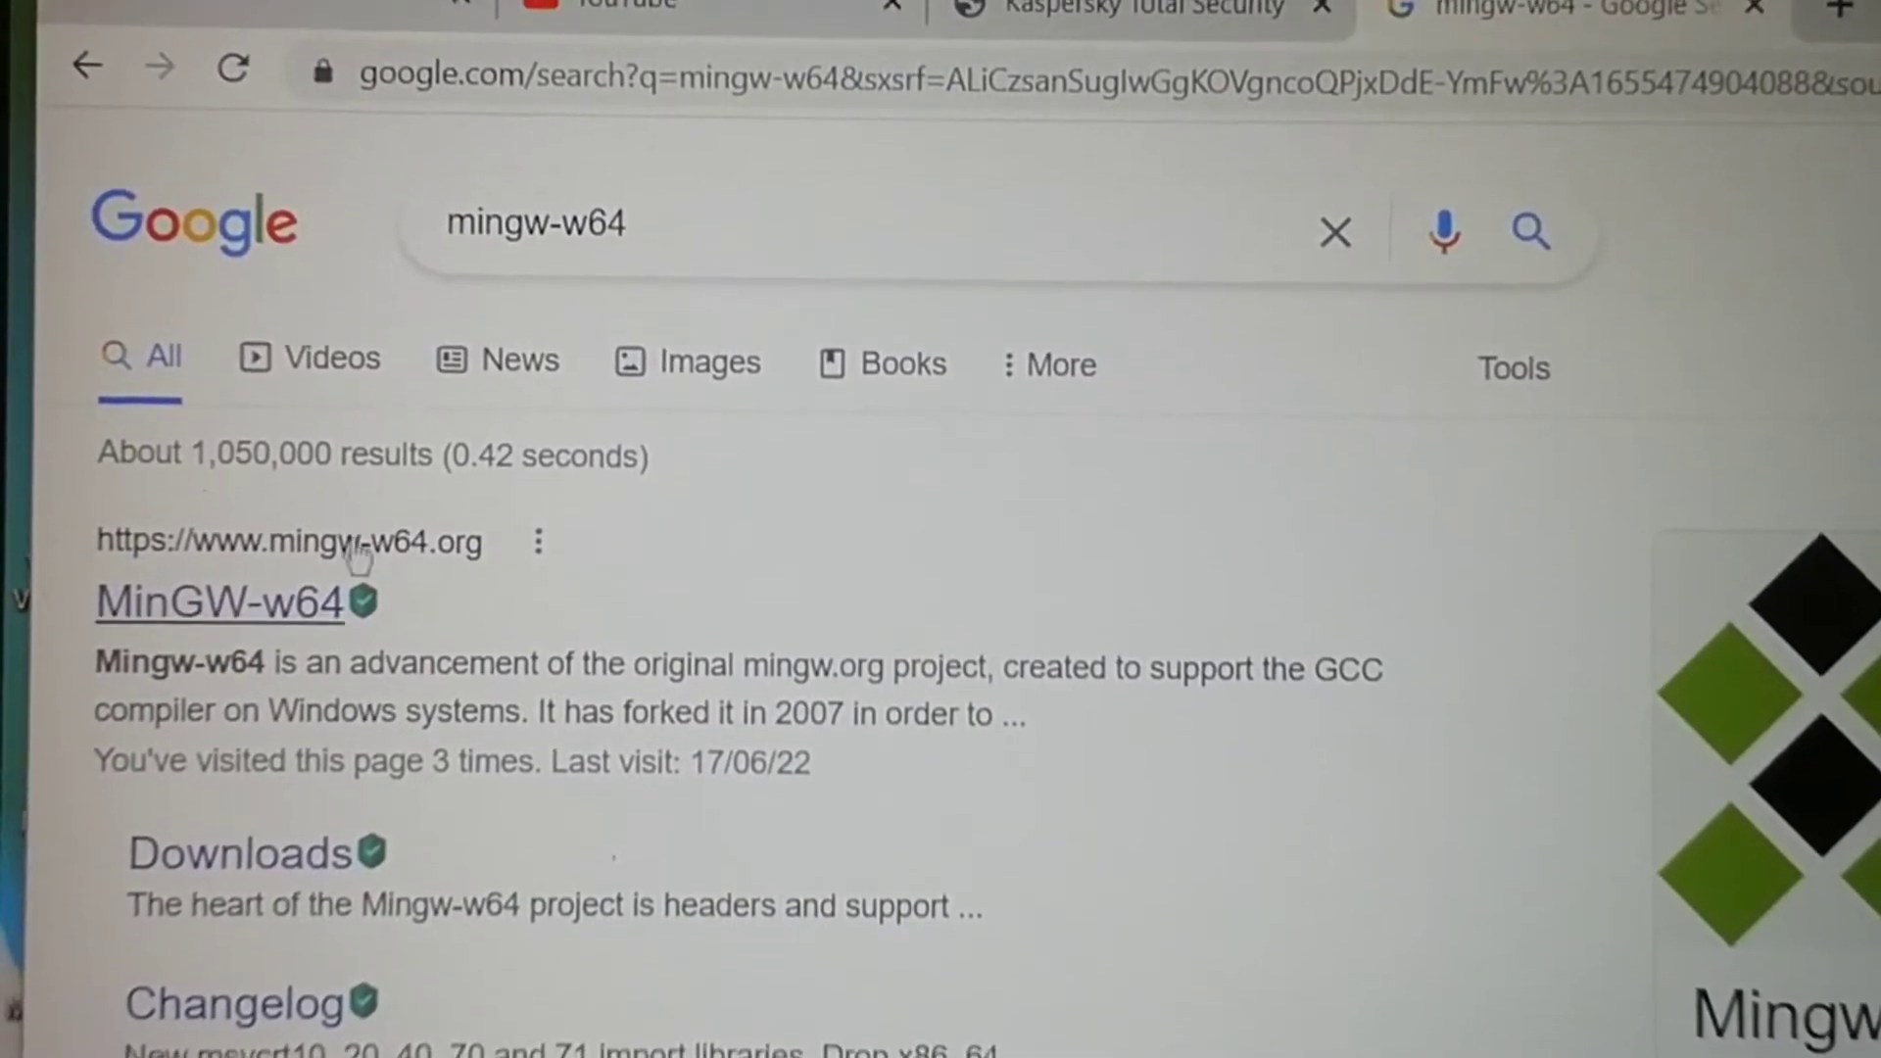
# Step: Open the official MinGW-w64 site and jump to the MingW-W64-builds section on its Downloads page
pyautogui.click(294, 627)
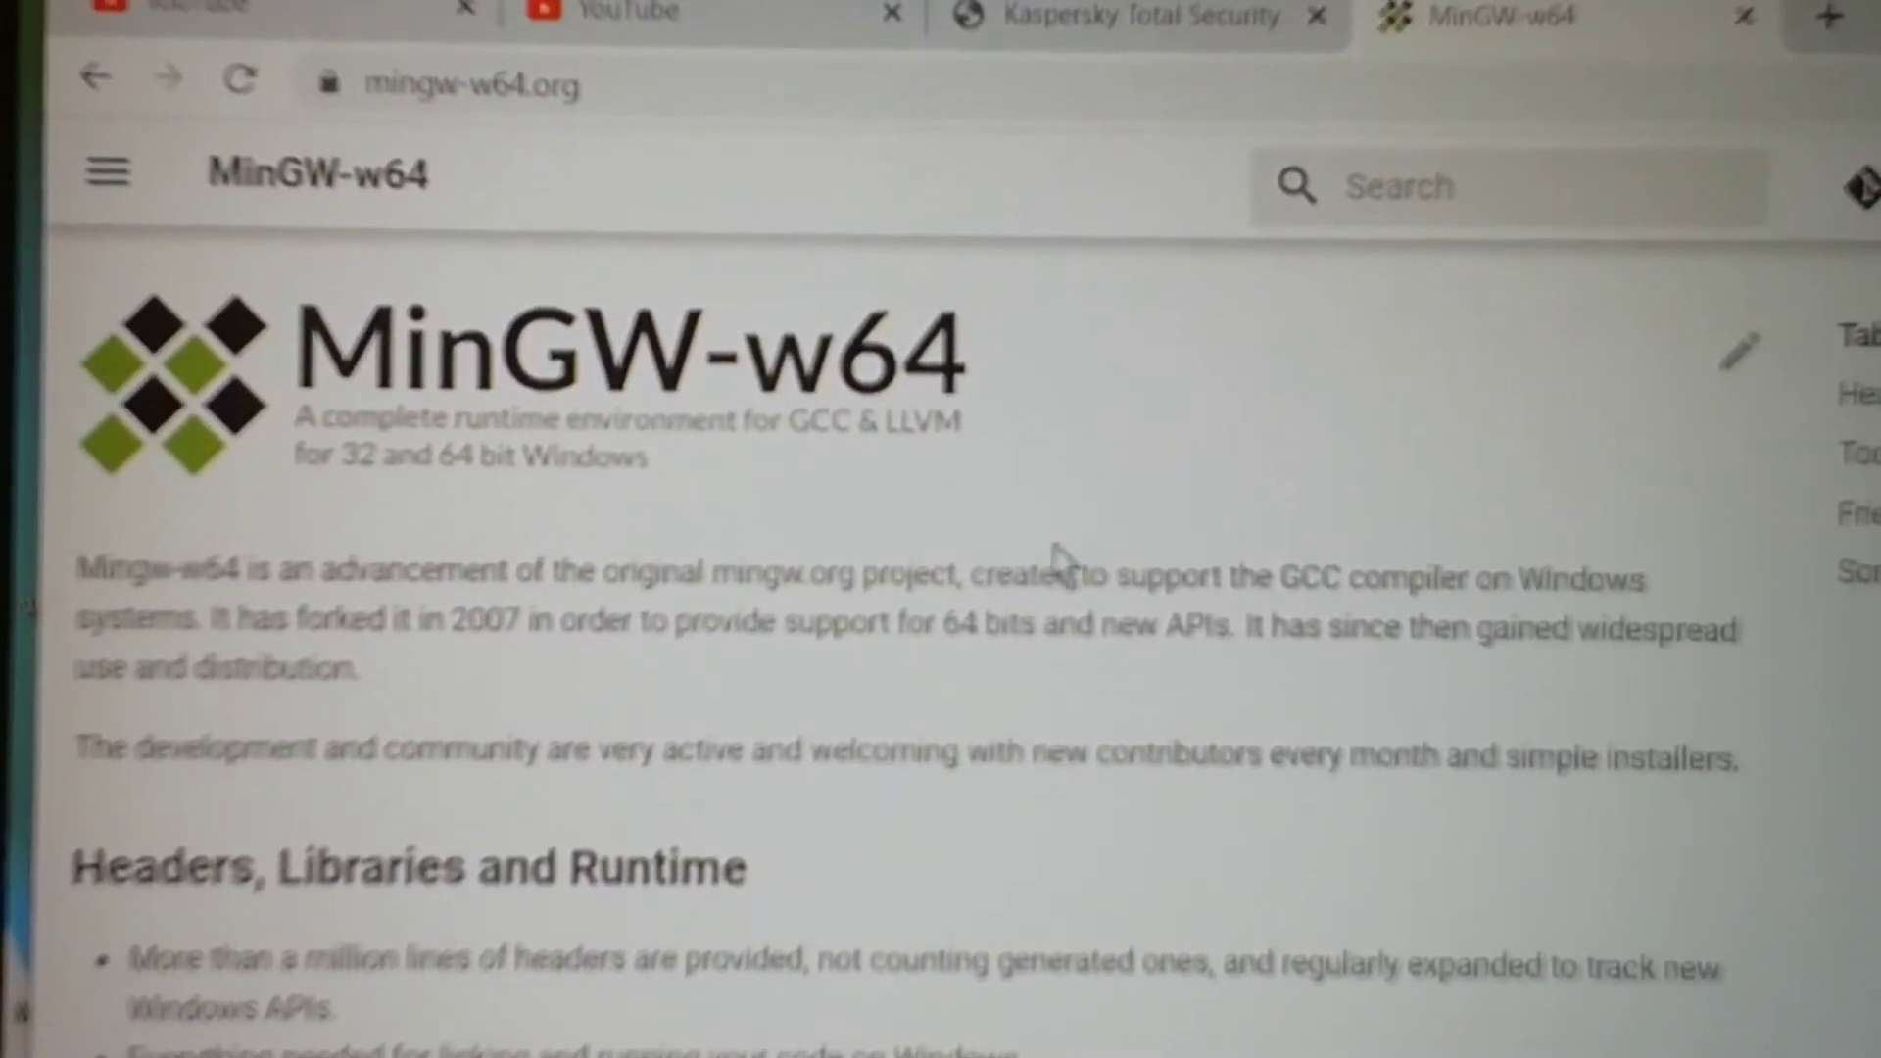
pyautogui.click(106, 167)
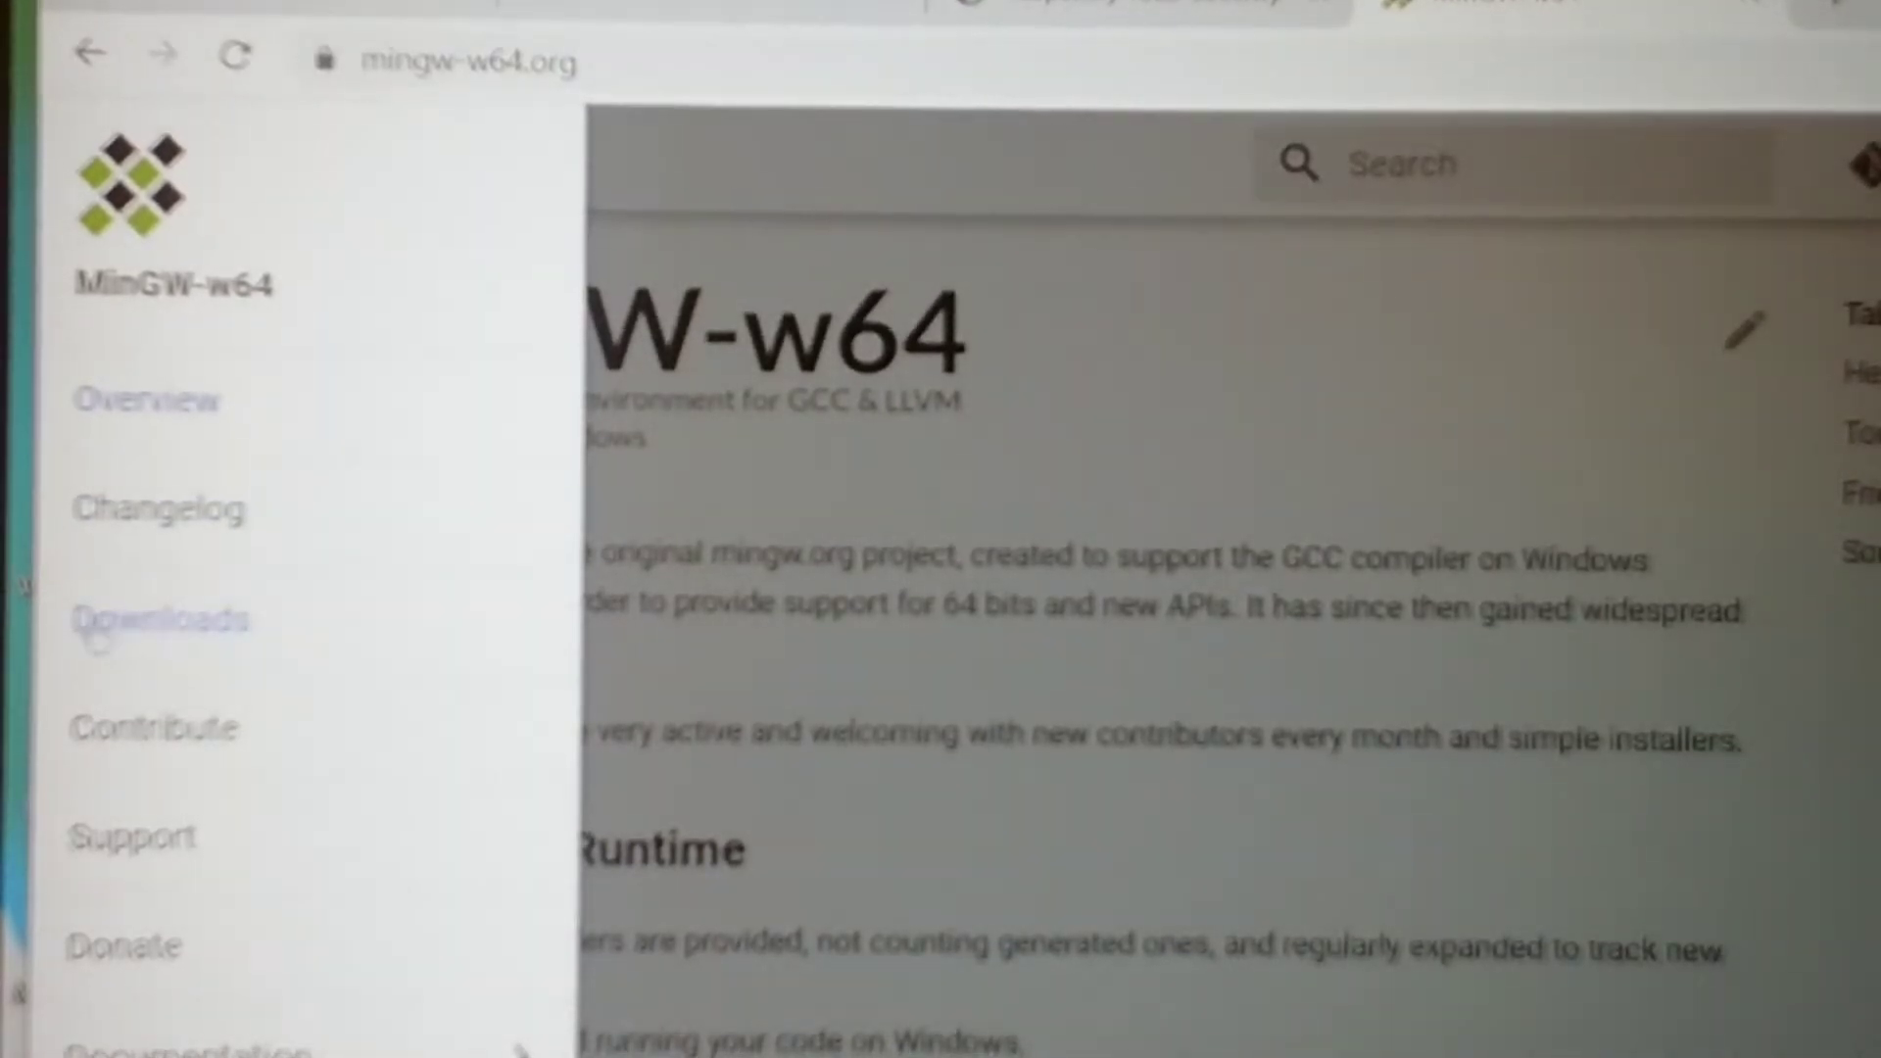
pyautogui.click(152, 625)
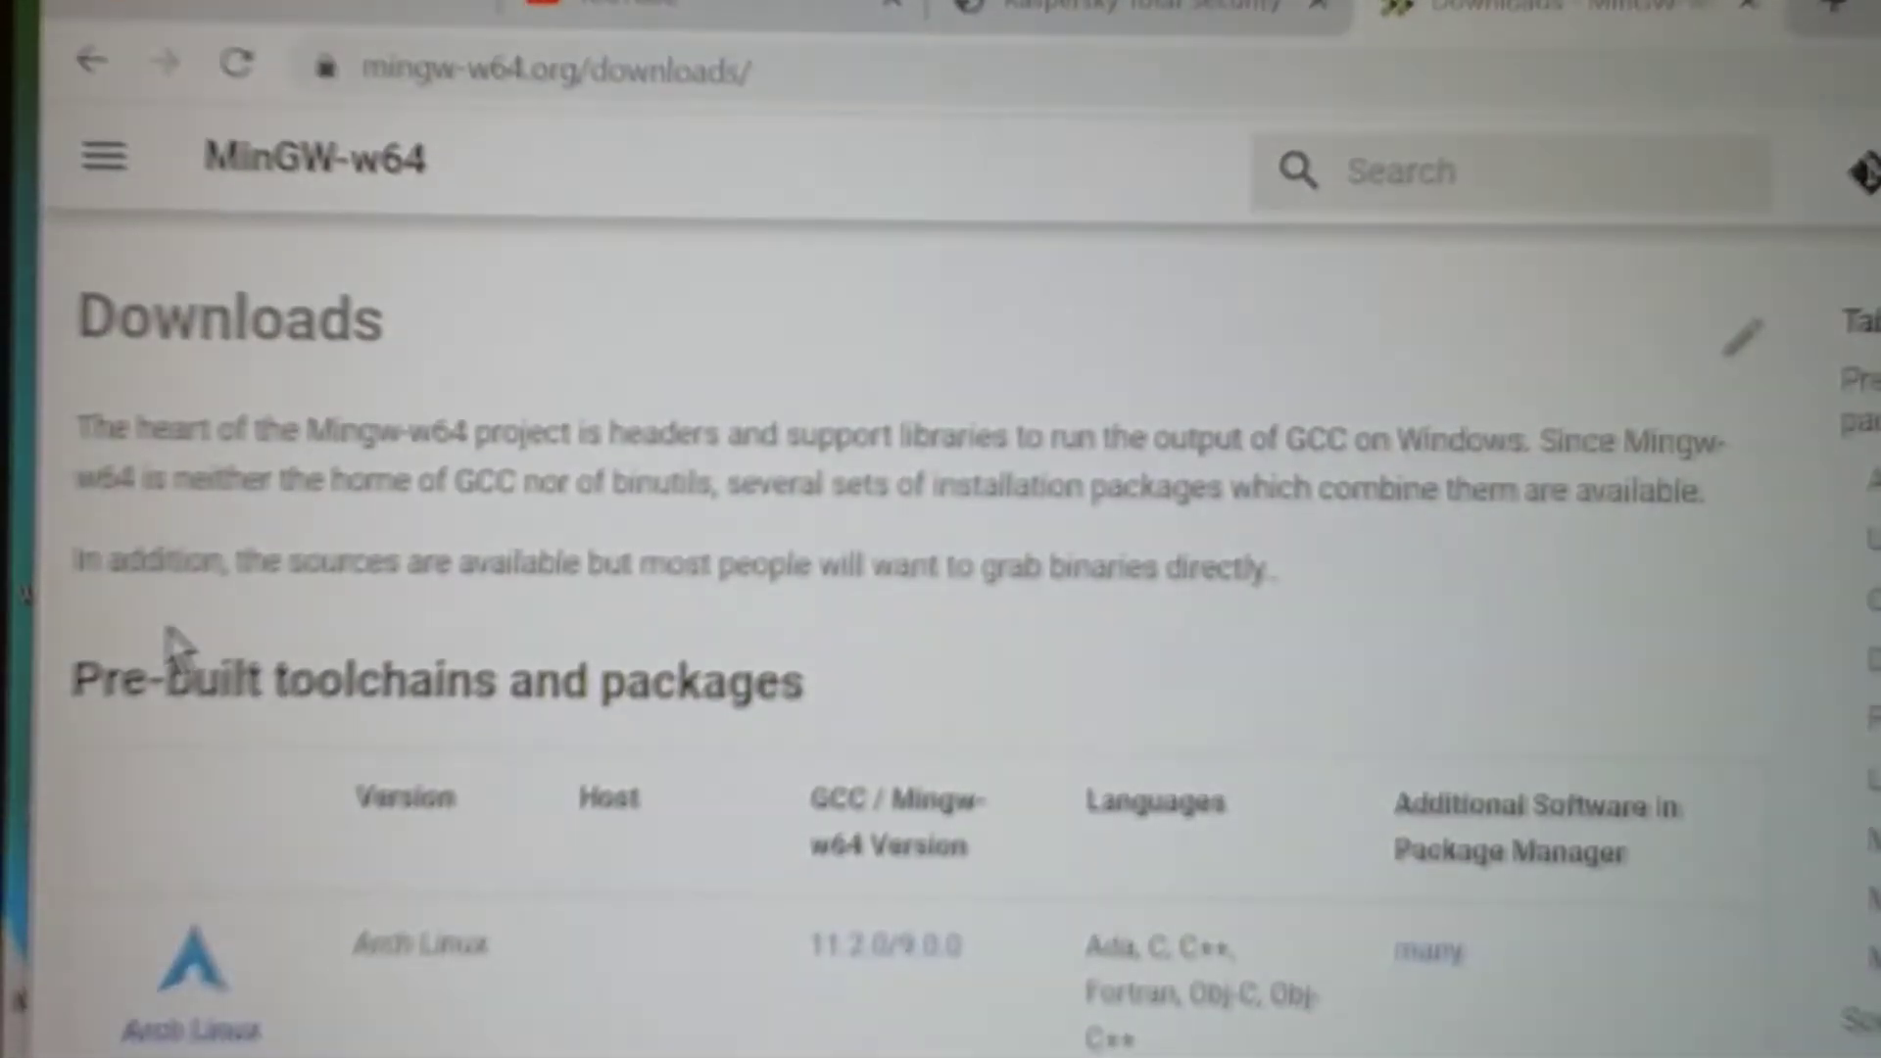
pyautogui.scroll(-10, 281, 702)
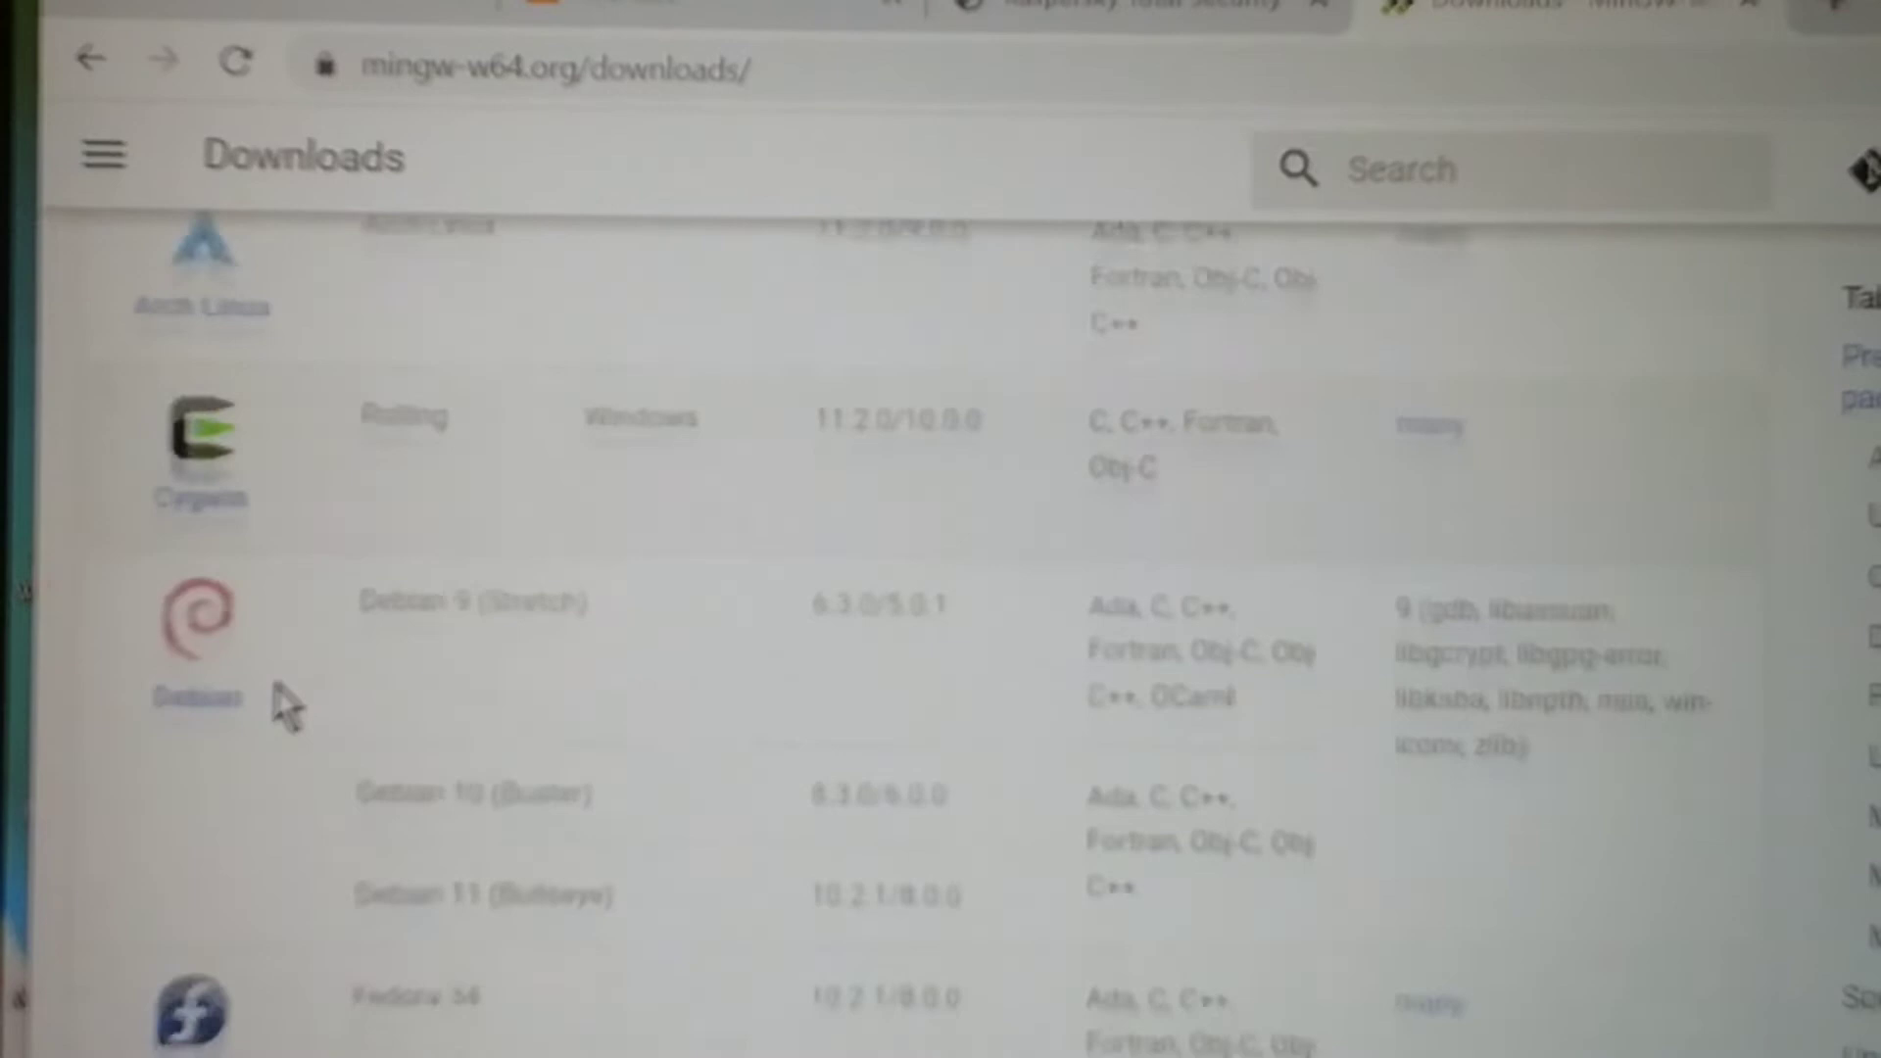
pyautogui.scroll(-5, 284, 704)
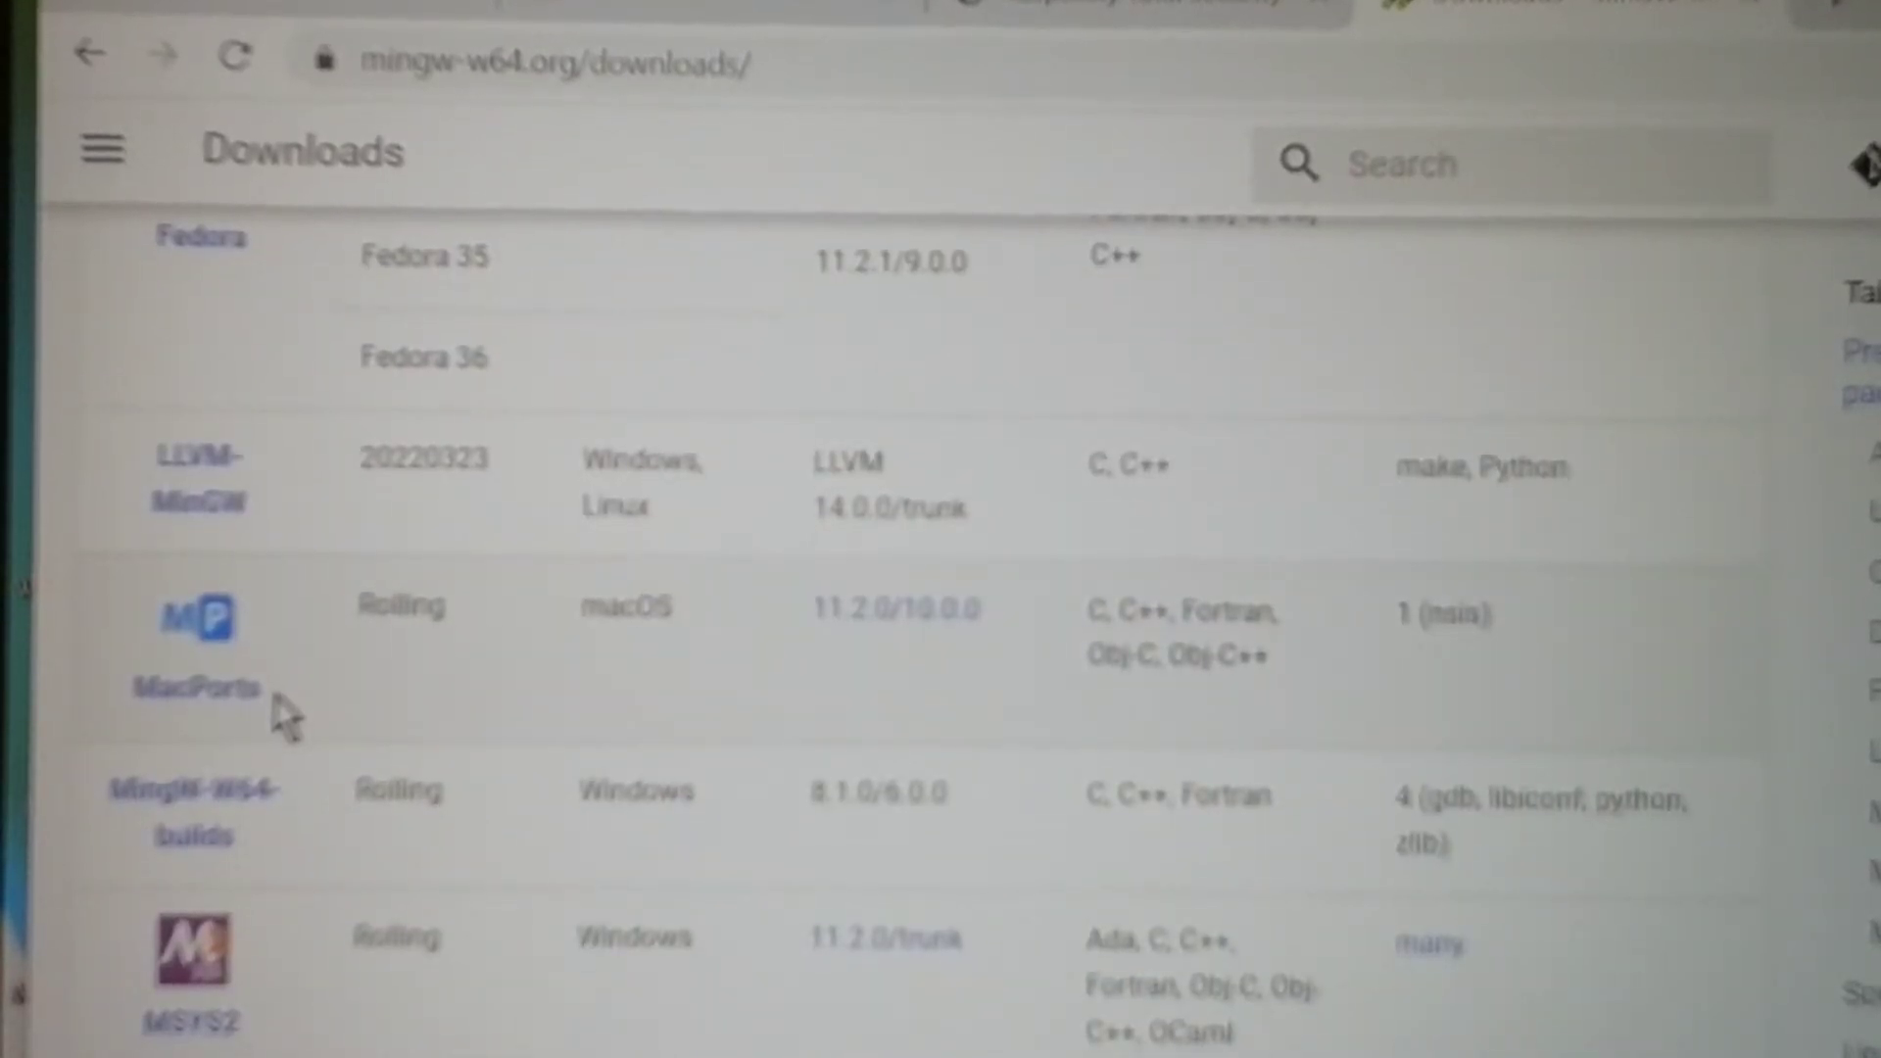
pyautogui.click(240, 805)
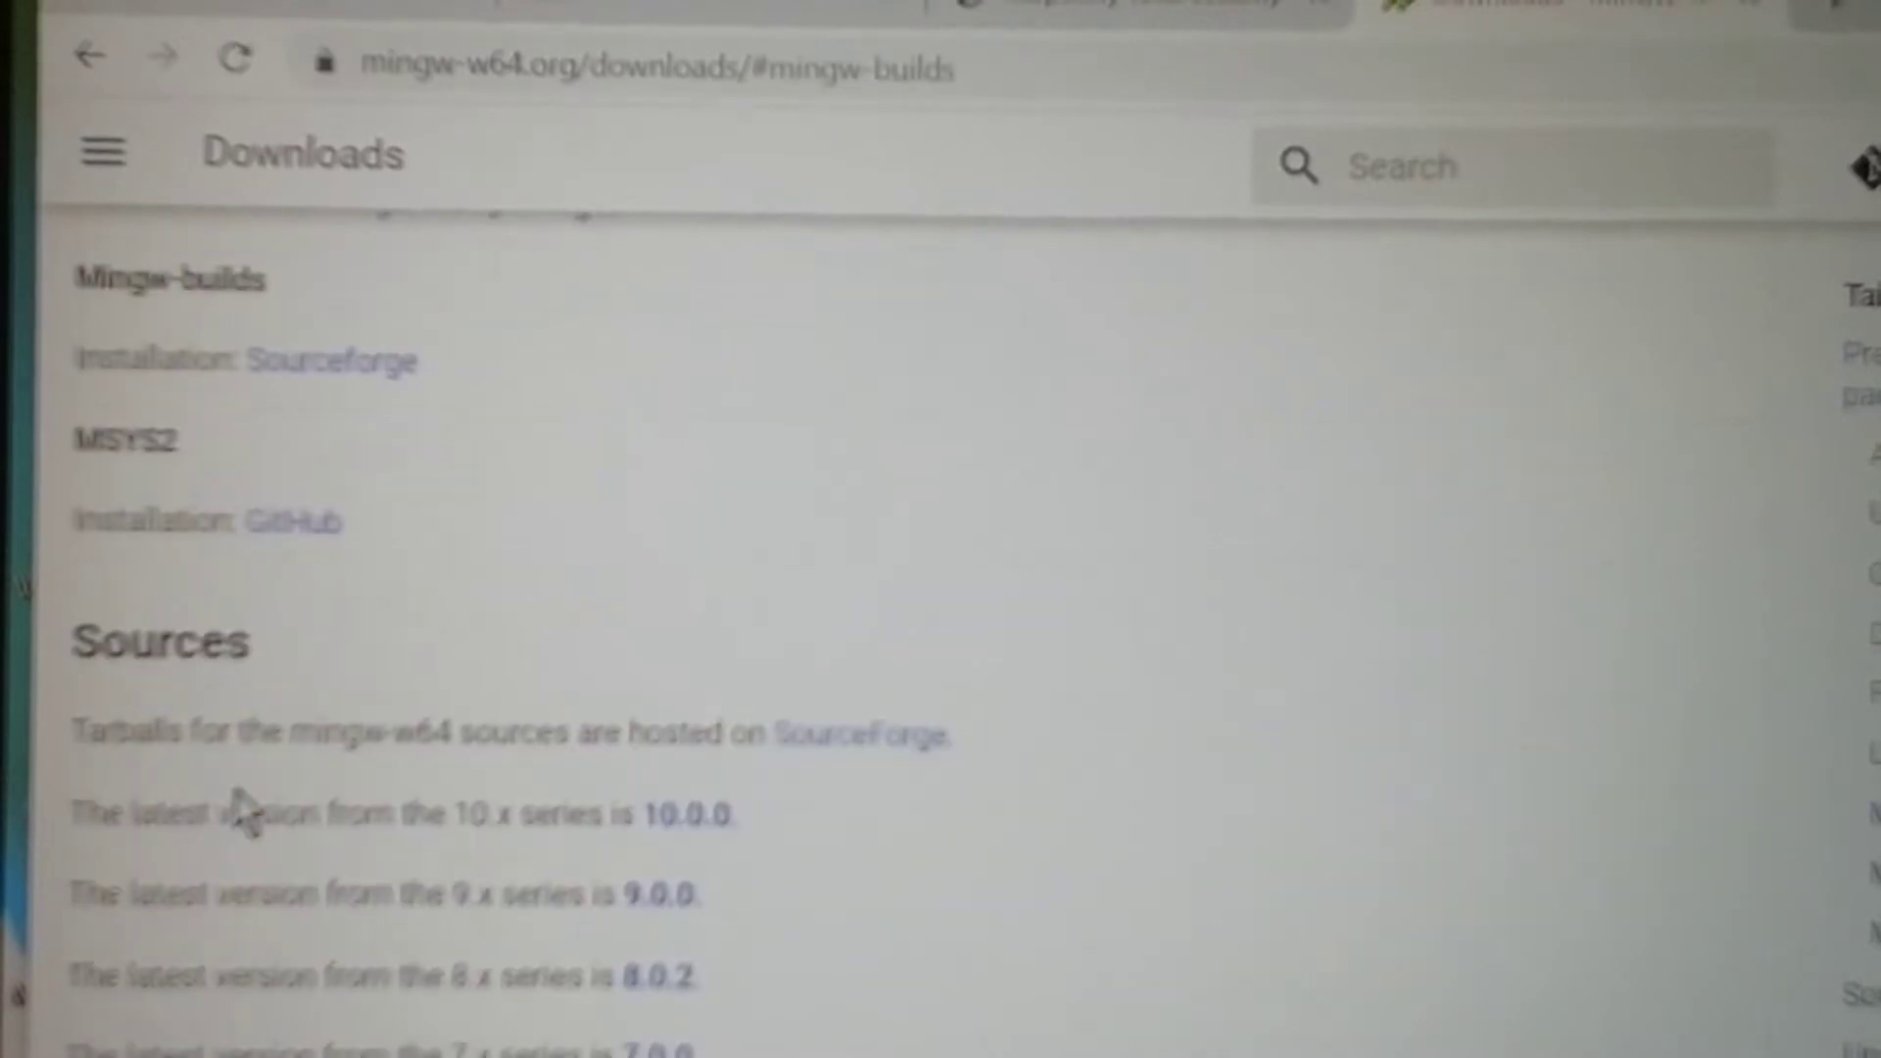
# Step: Open the MinGW-w64 project files on SourceForge and scroll through the file list
pyautogui.click(870, 757)
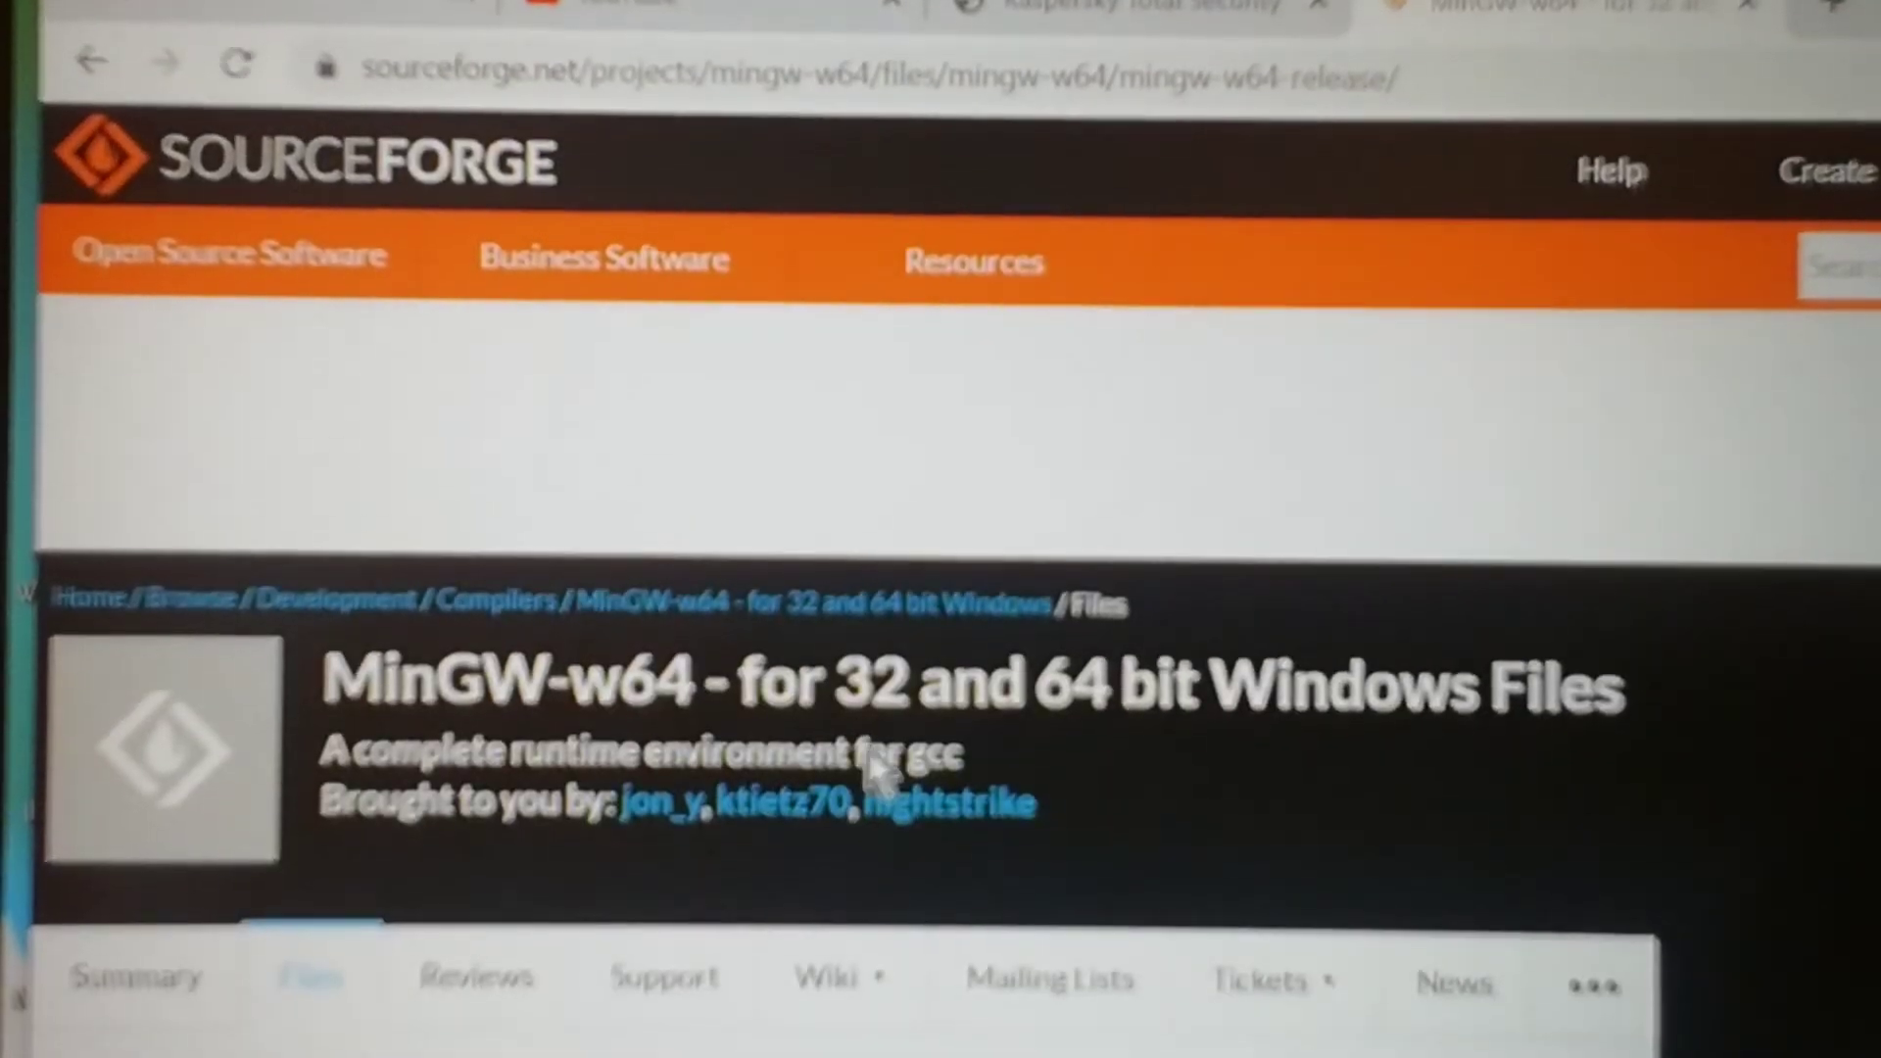
pyautogui.scroll(-5, 870, 757)
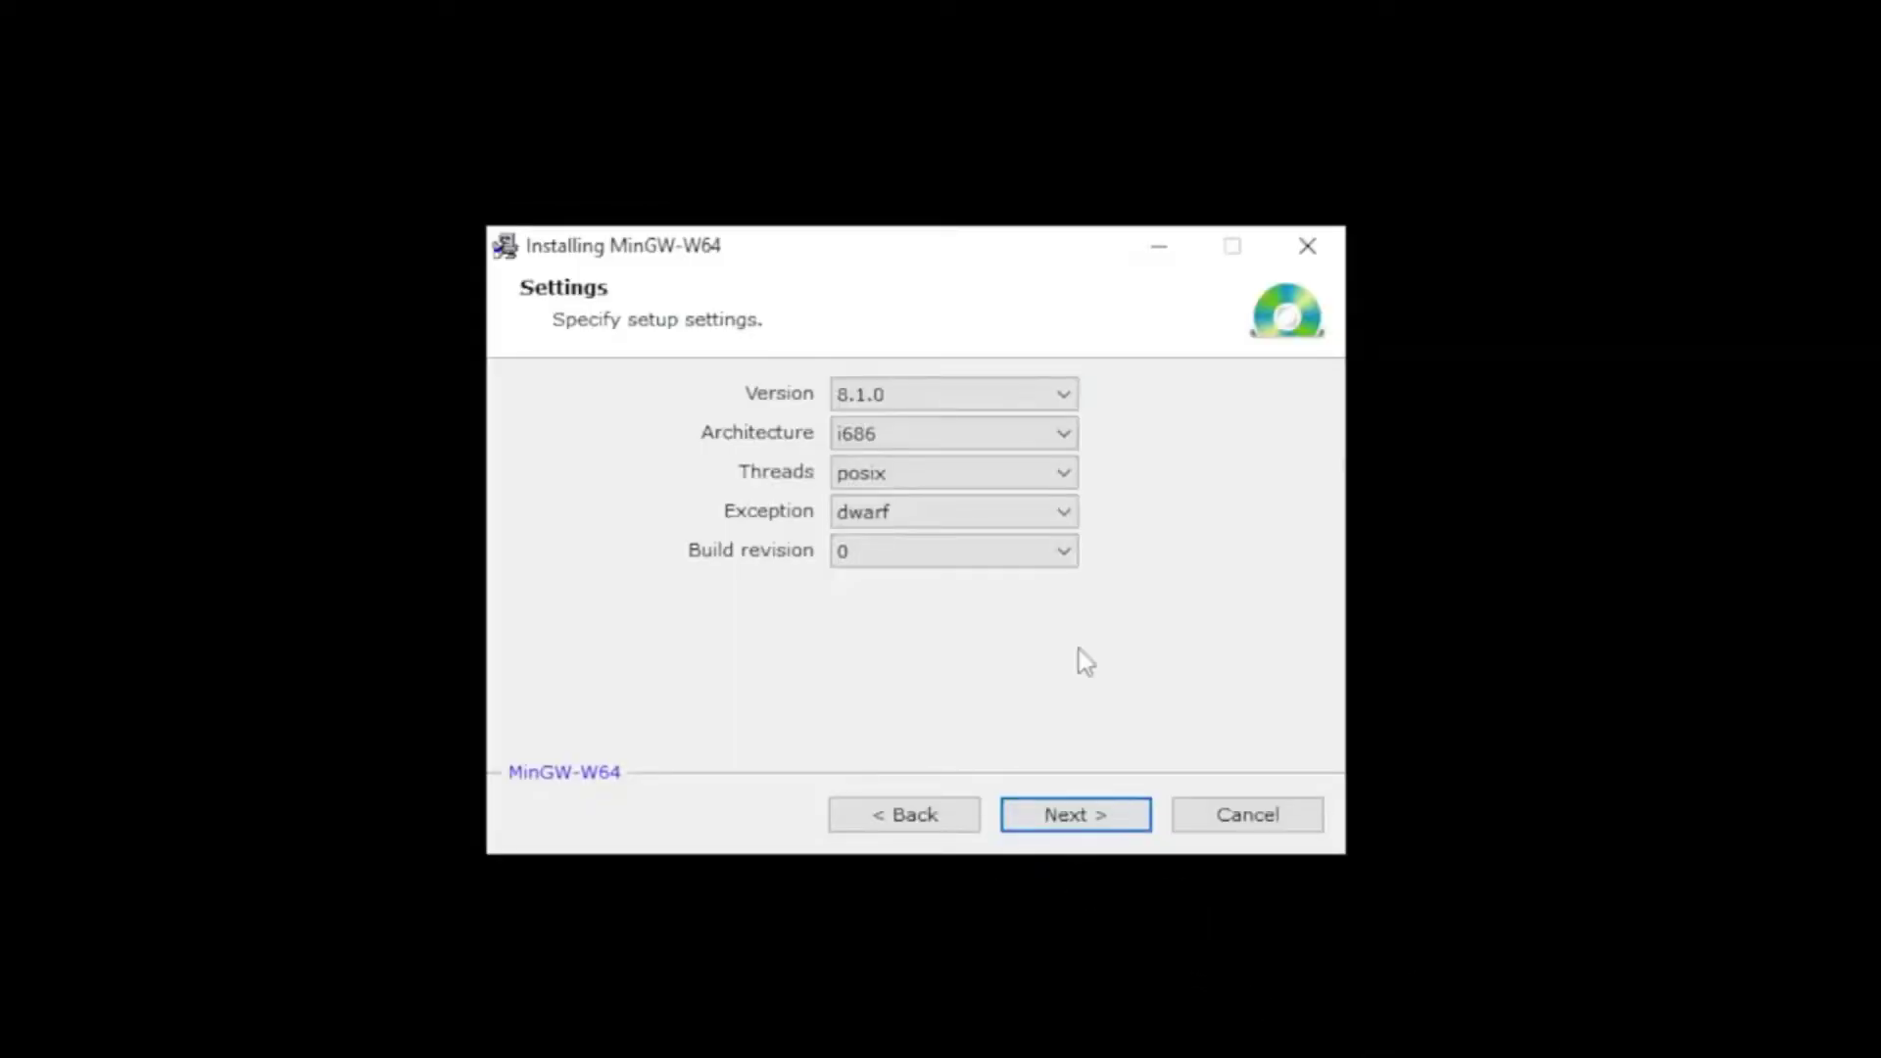
# Step: Change the installer's destination folder to C:\mingw and start the installation
pyautogui.click(1082, 823)
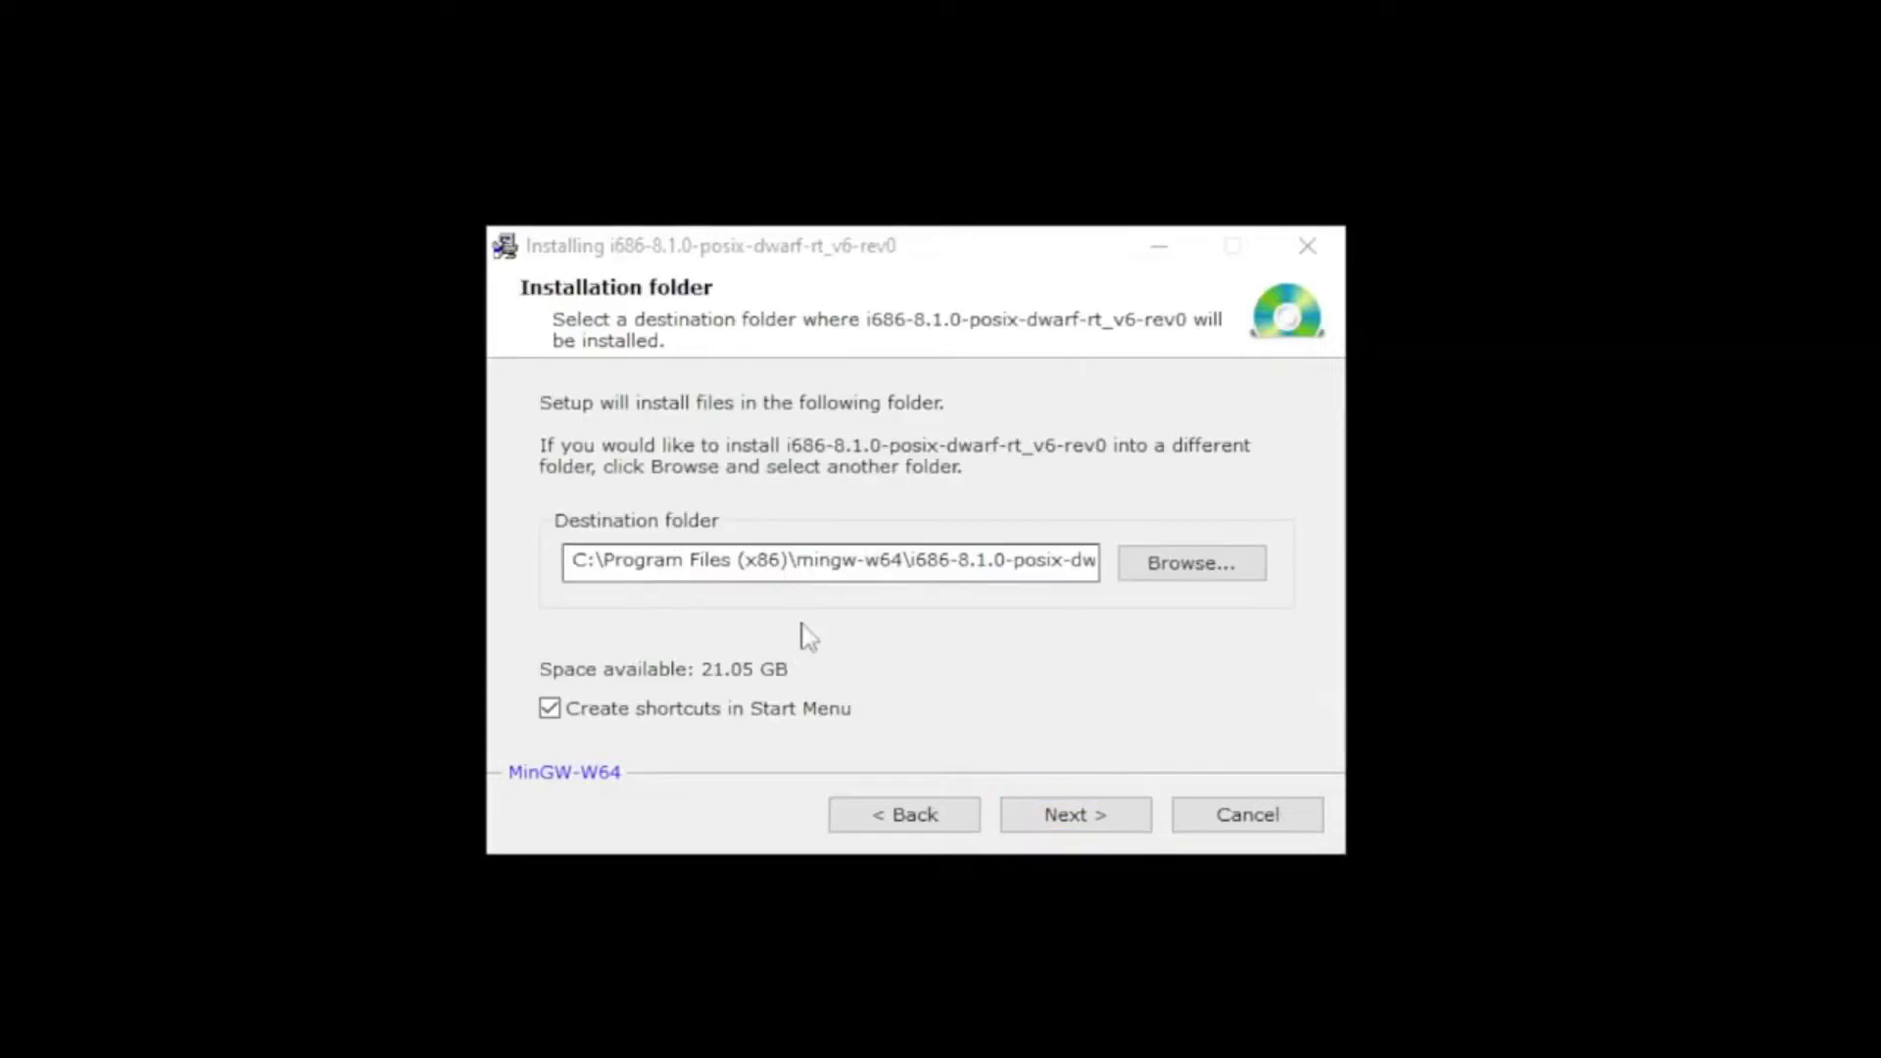
pyautogui.click(800, 567)
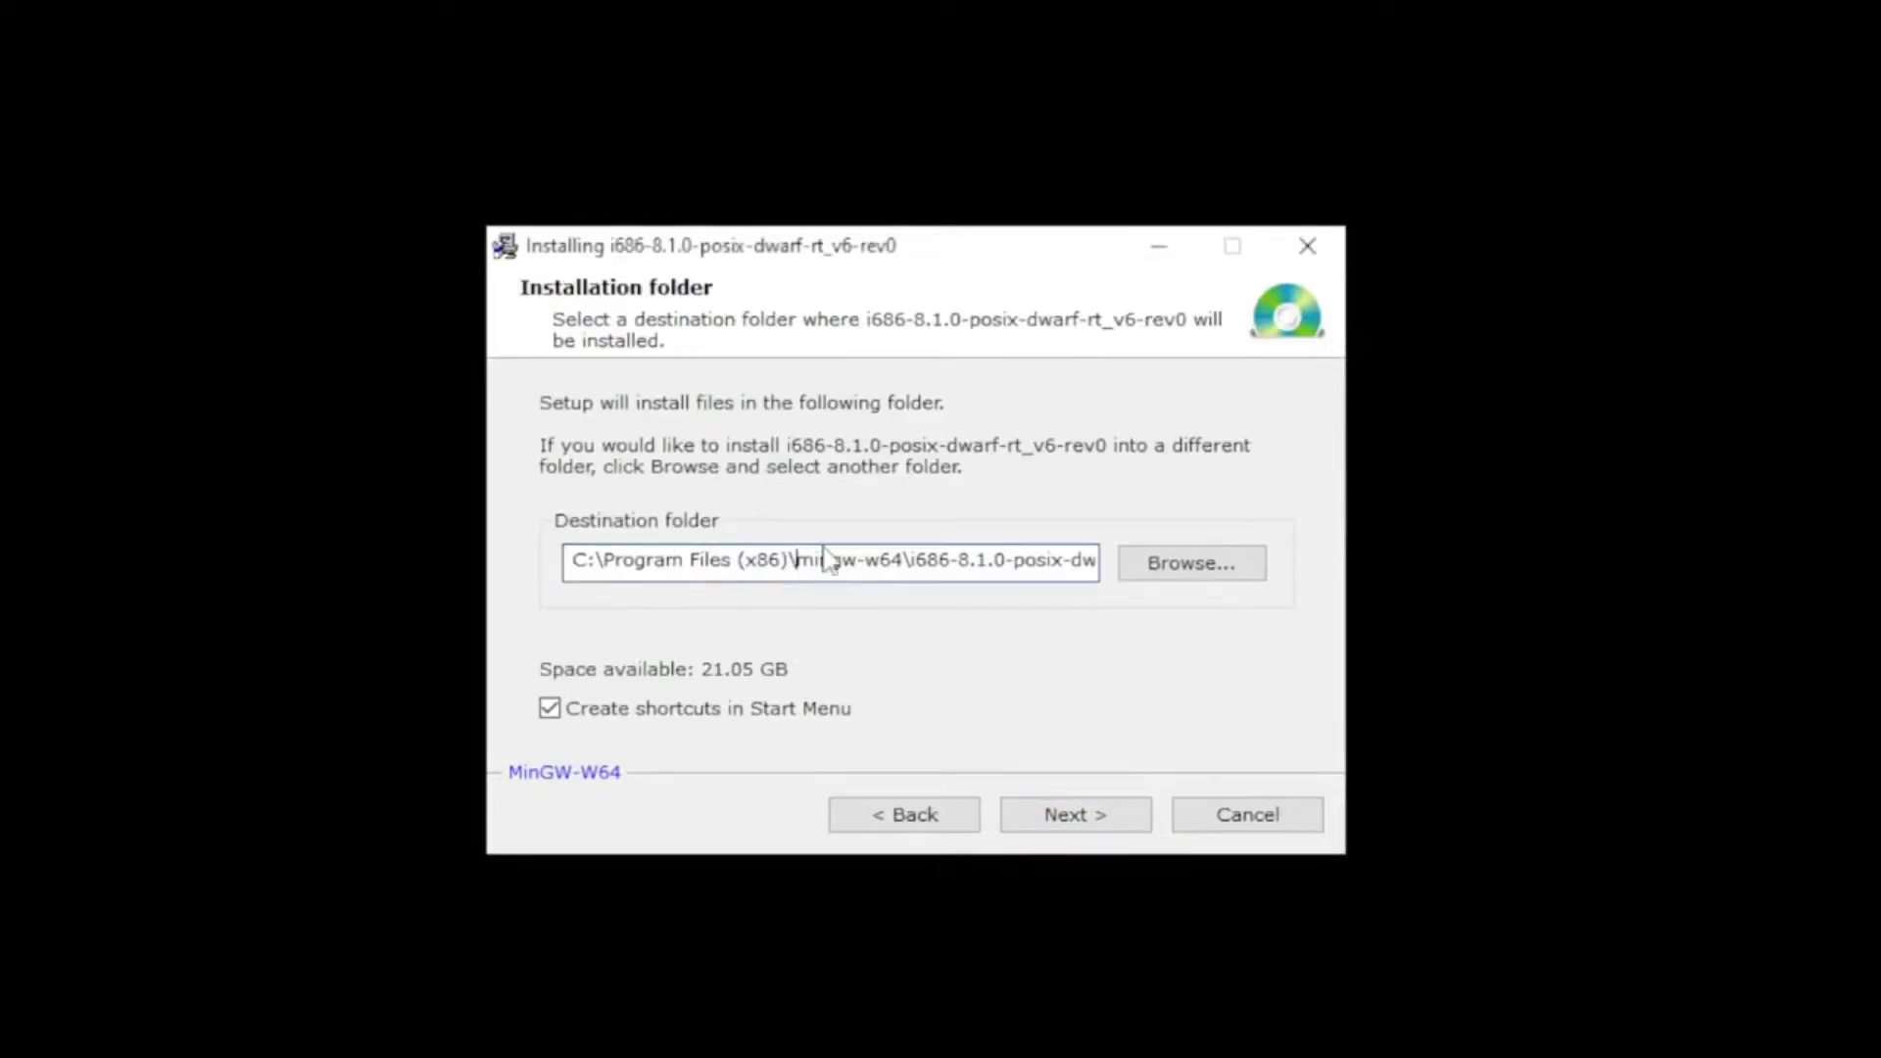
pyautogui.hotkey('ctrl', 'a')
pyautogui.write('C:\\')
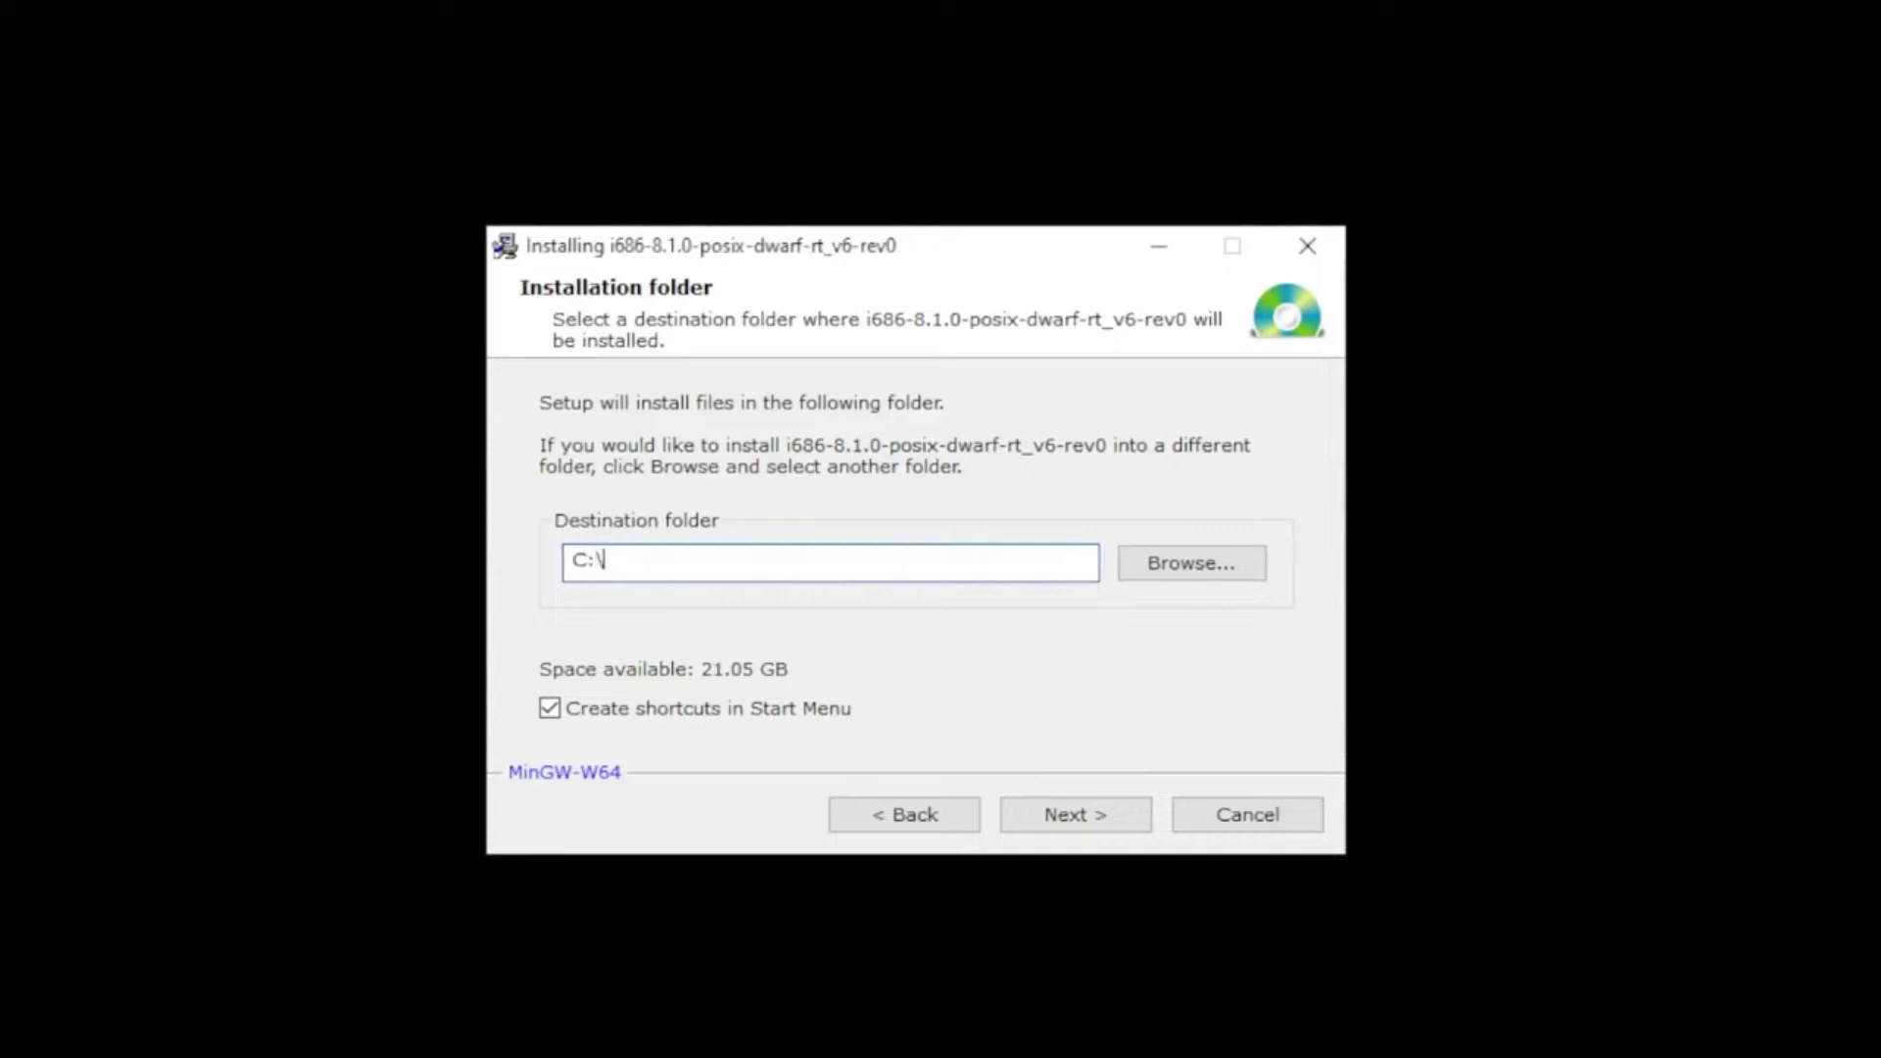
pyautogui.write('mingw')
pyautogui.doubleClick(718, 576)
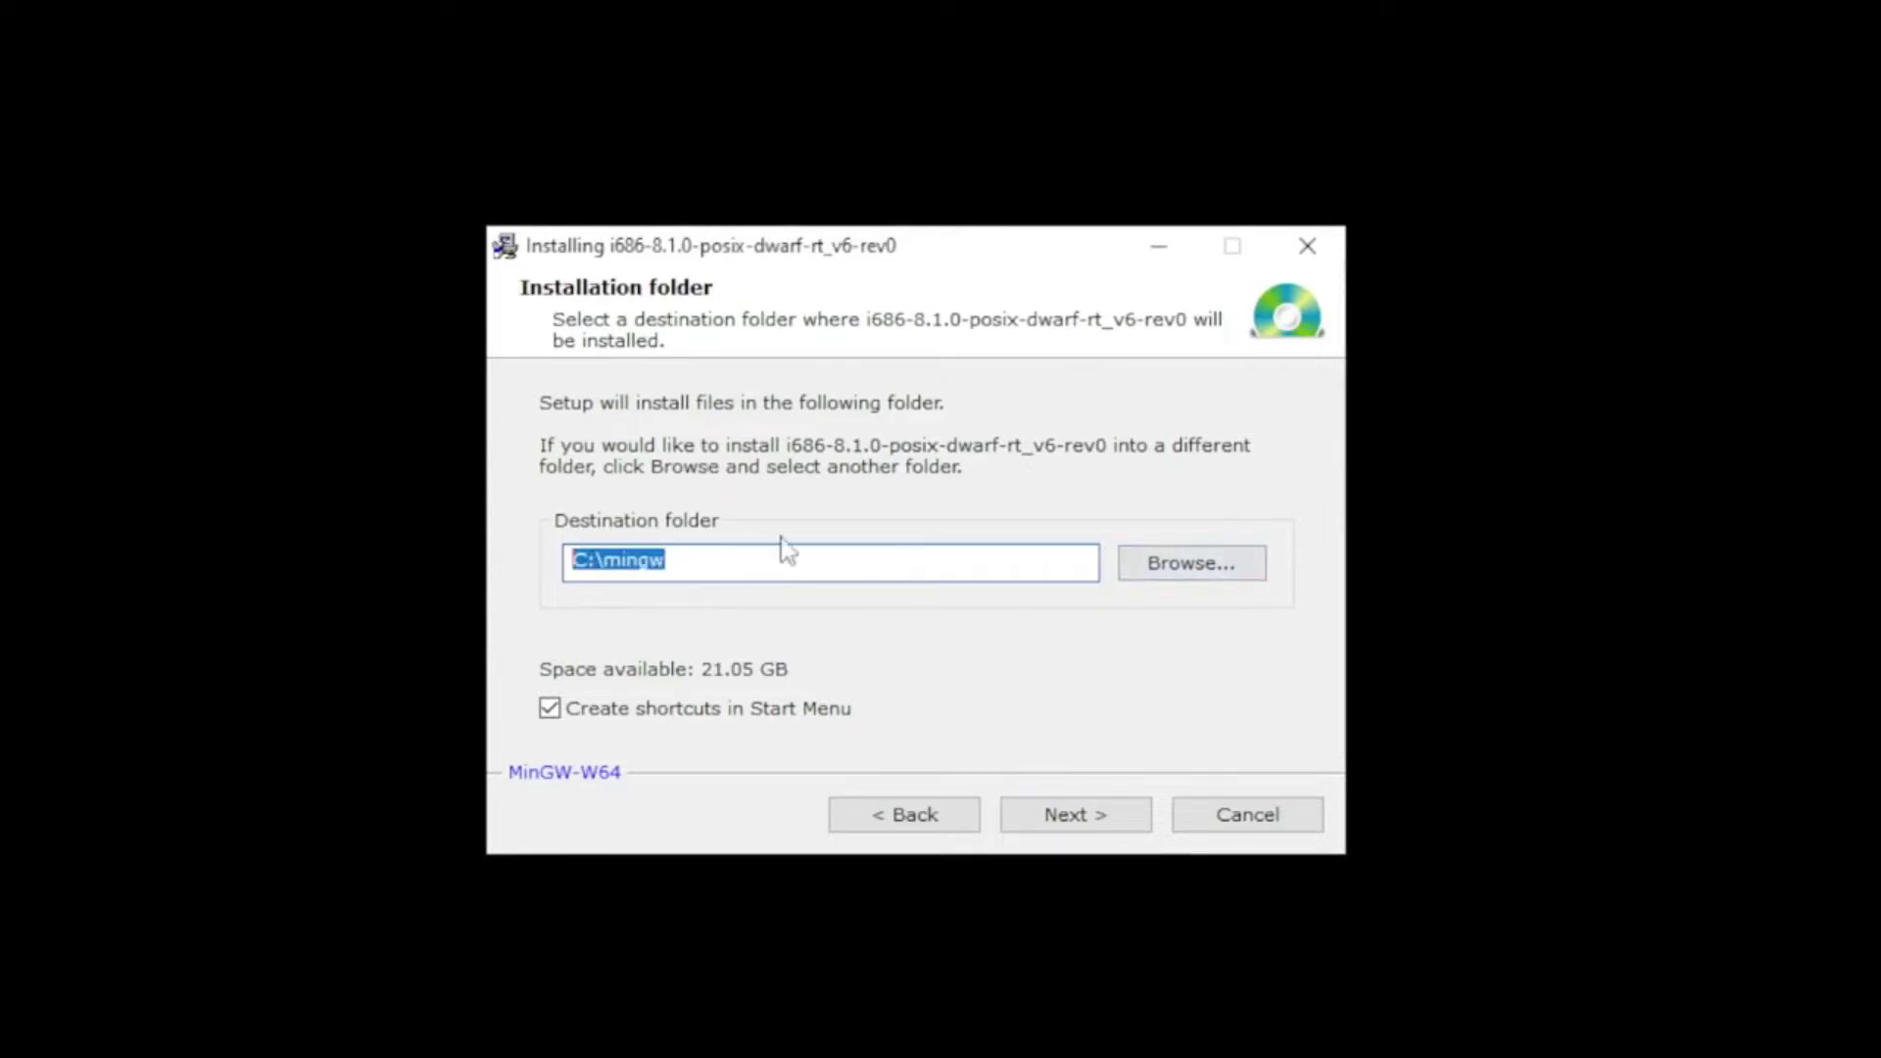
pyautogui.click(699, 573)
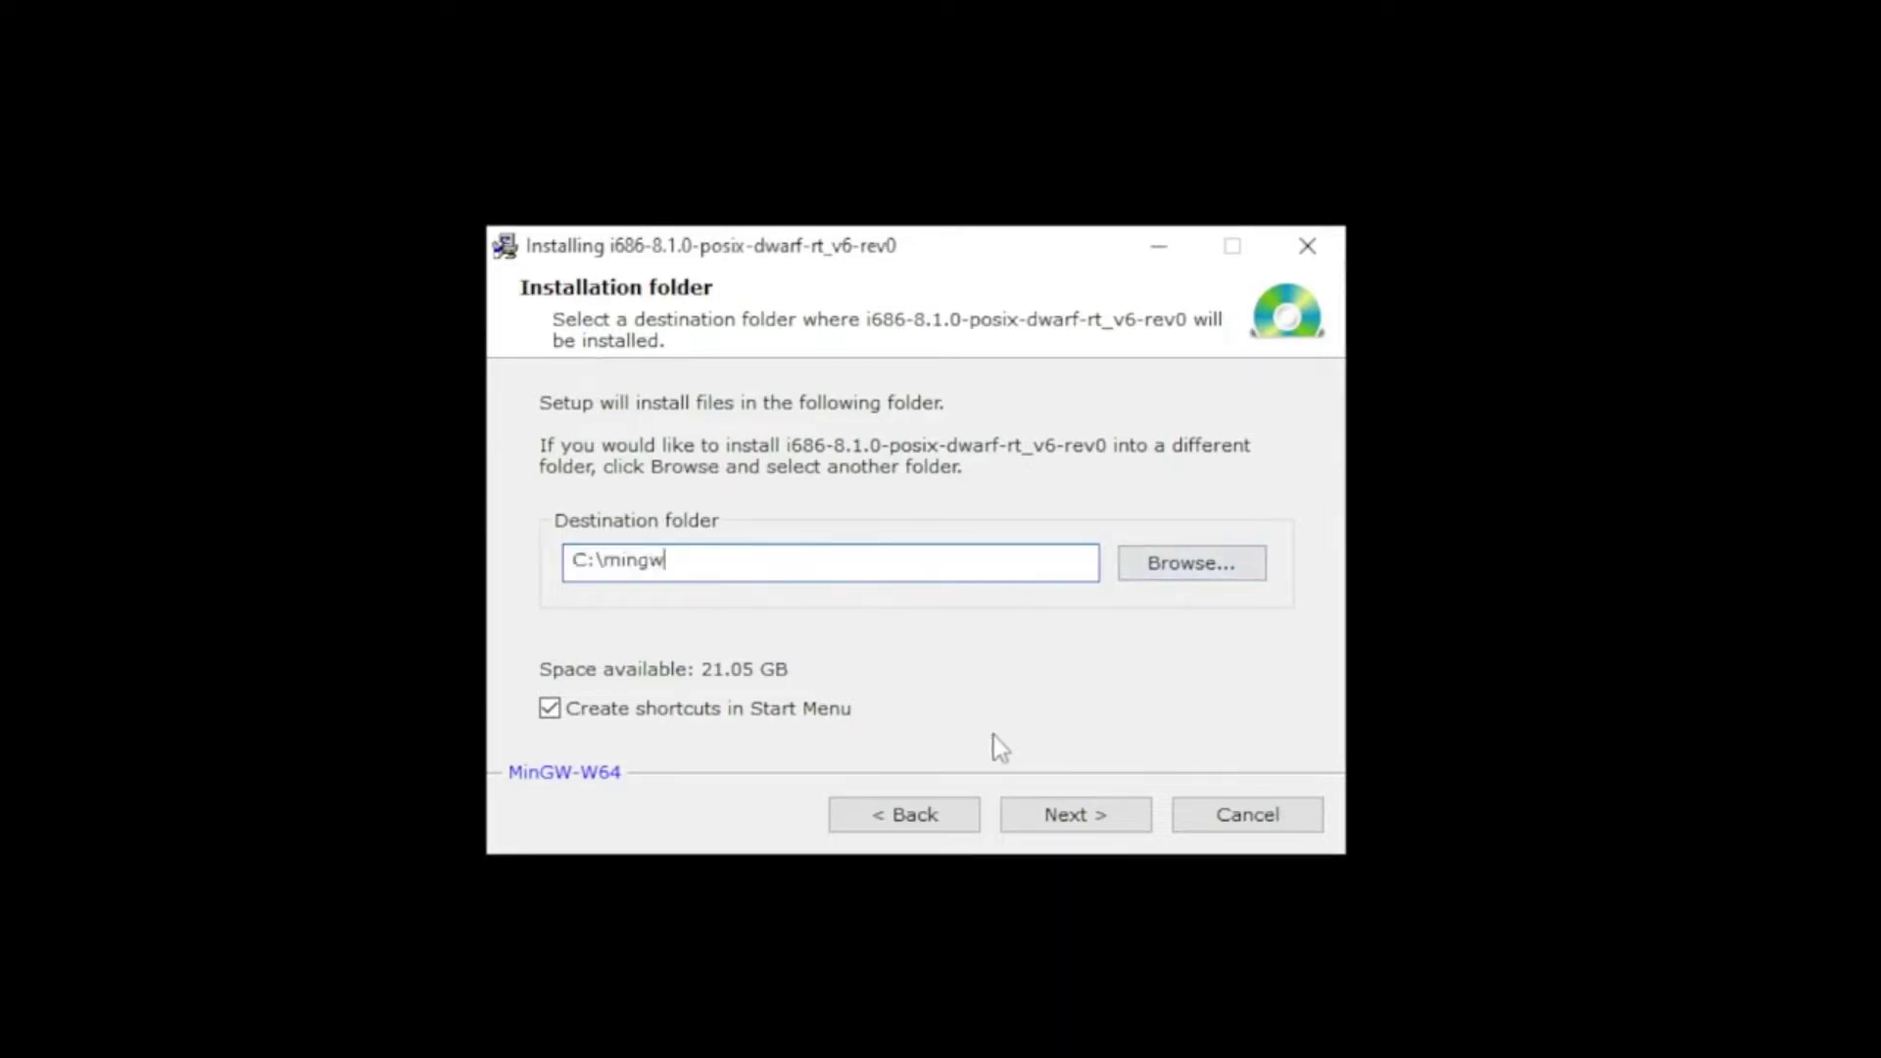
pyautogui.click(1102, 821)
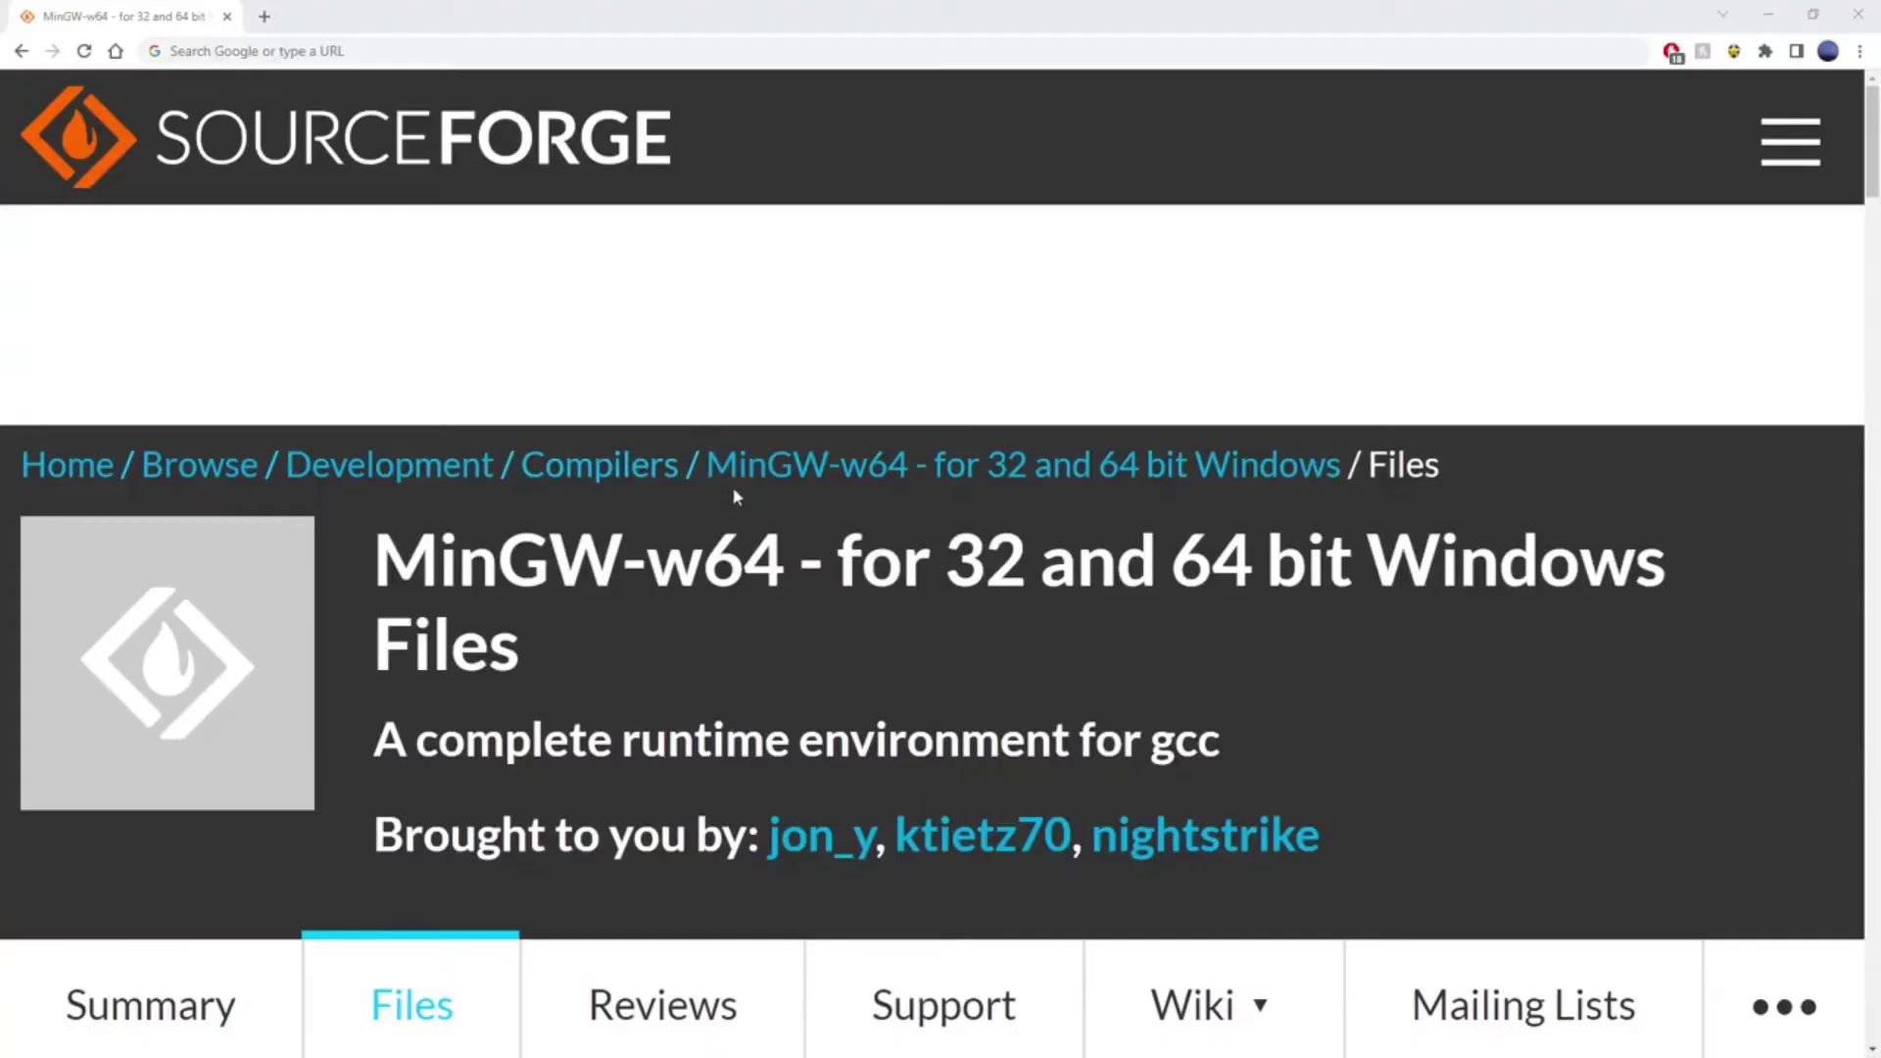
# Step: Download the x86_64-win32-sjlj build from the MinGW-W64 GCC-8.1.0 list as a .7z archive
pyautogui.scroll(-15, 791, 443)
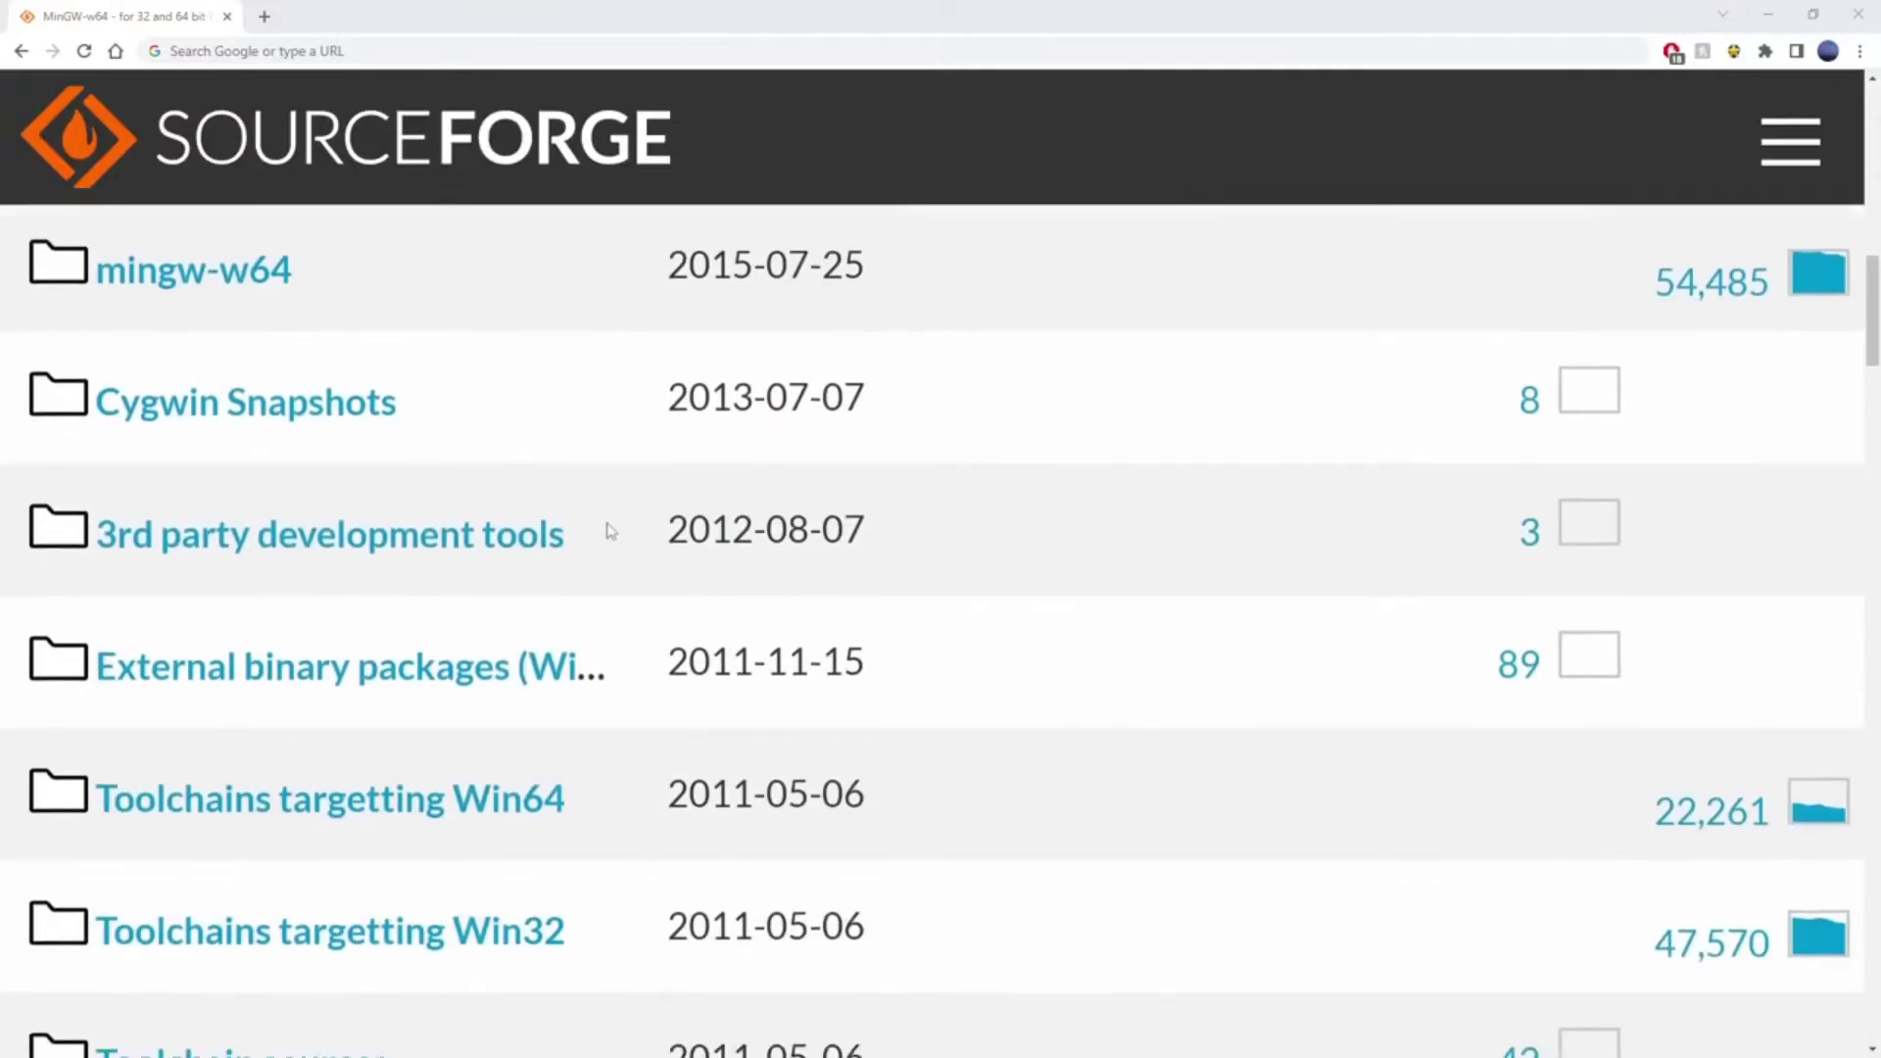
pyautogui.scroll(-9, 642, 534)
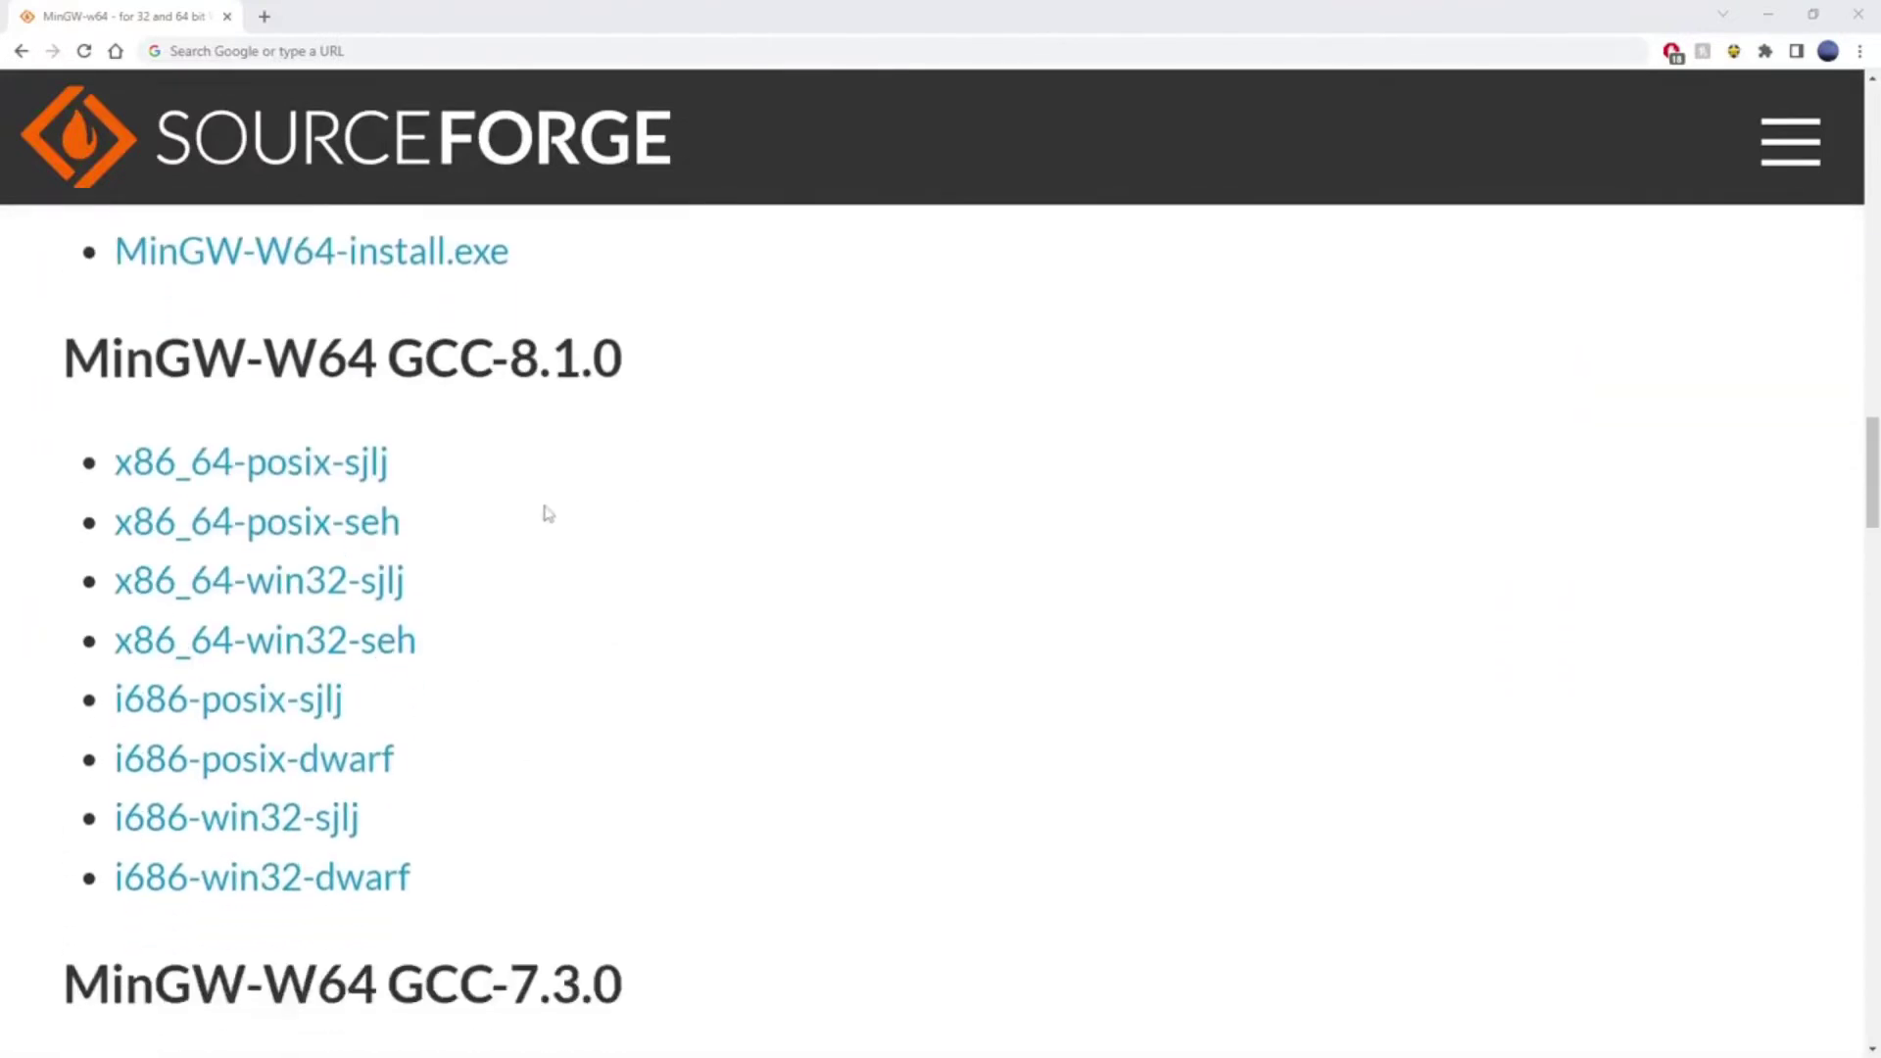
pyautogui.moveTo(478, 596); pyautogui.dragTo(113, 602)
pyautogui.click(506, 588)
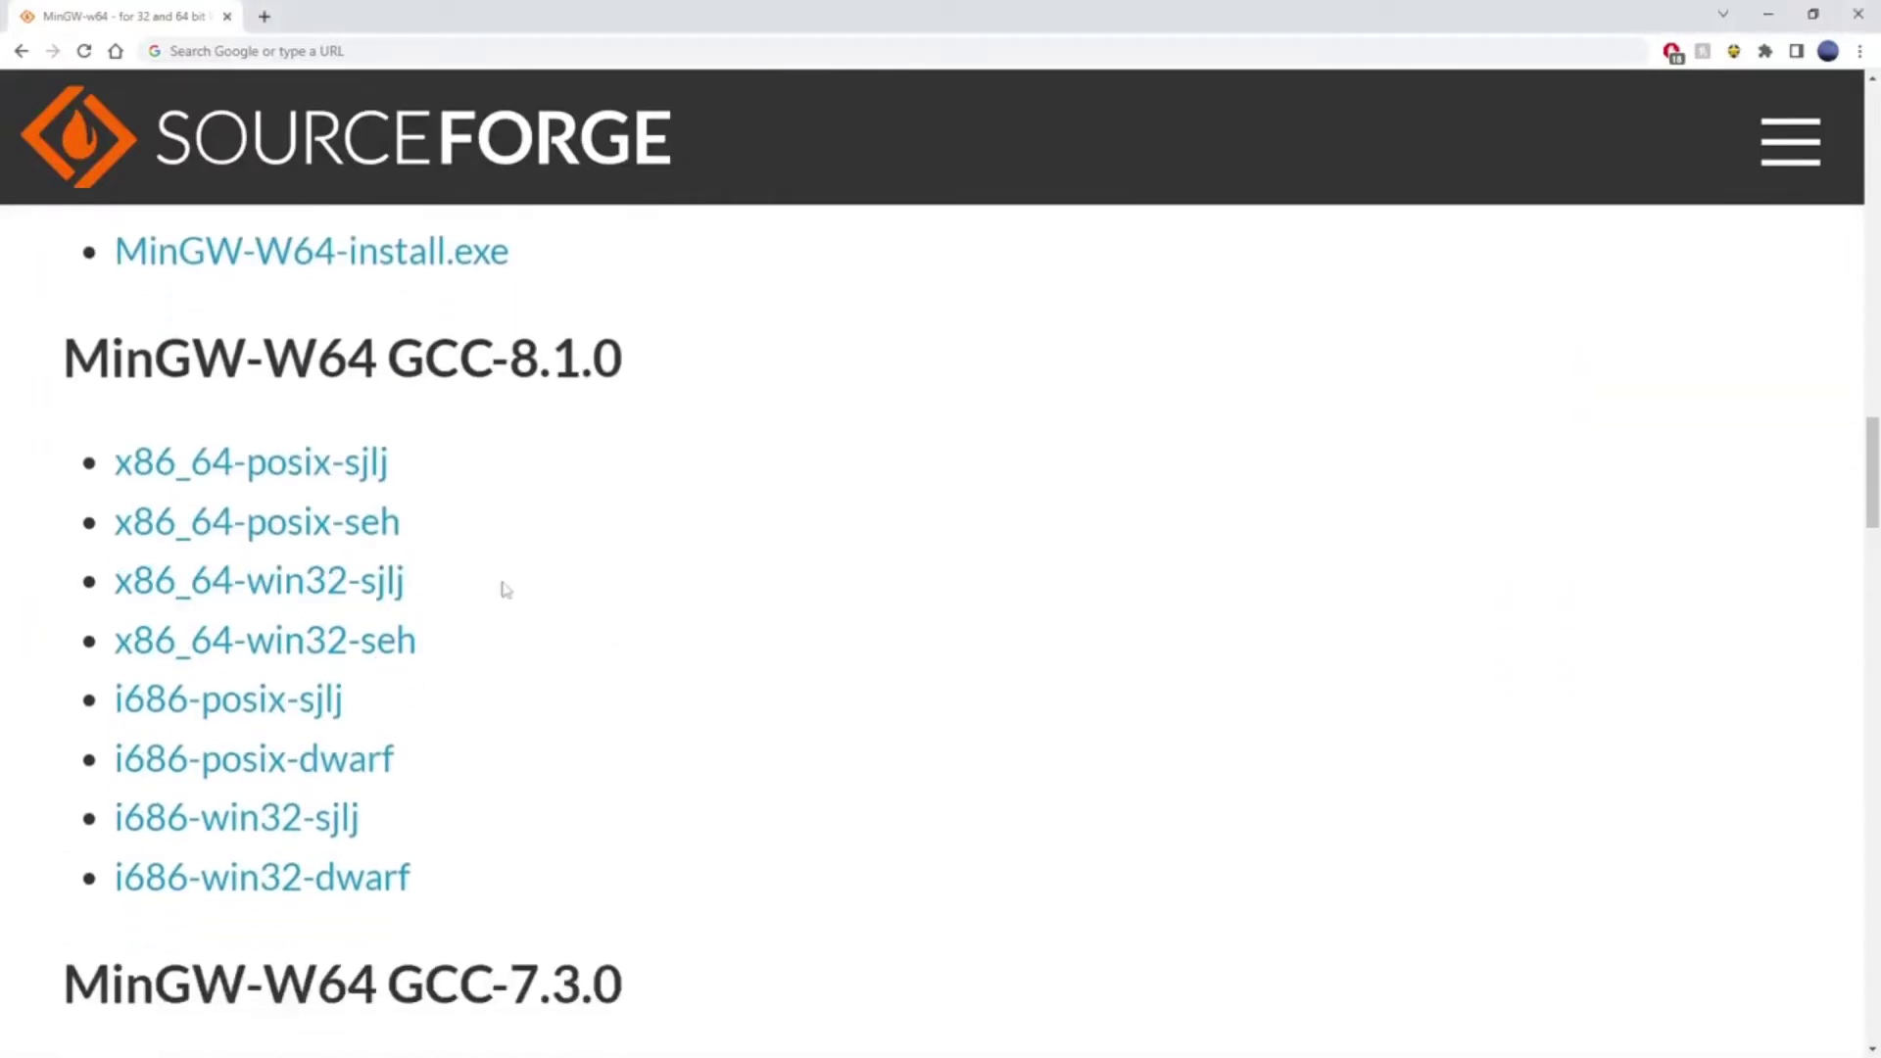
pyautogui.click(337, 588)
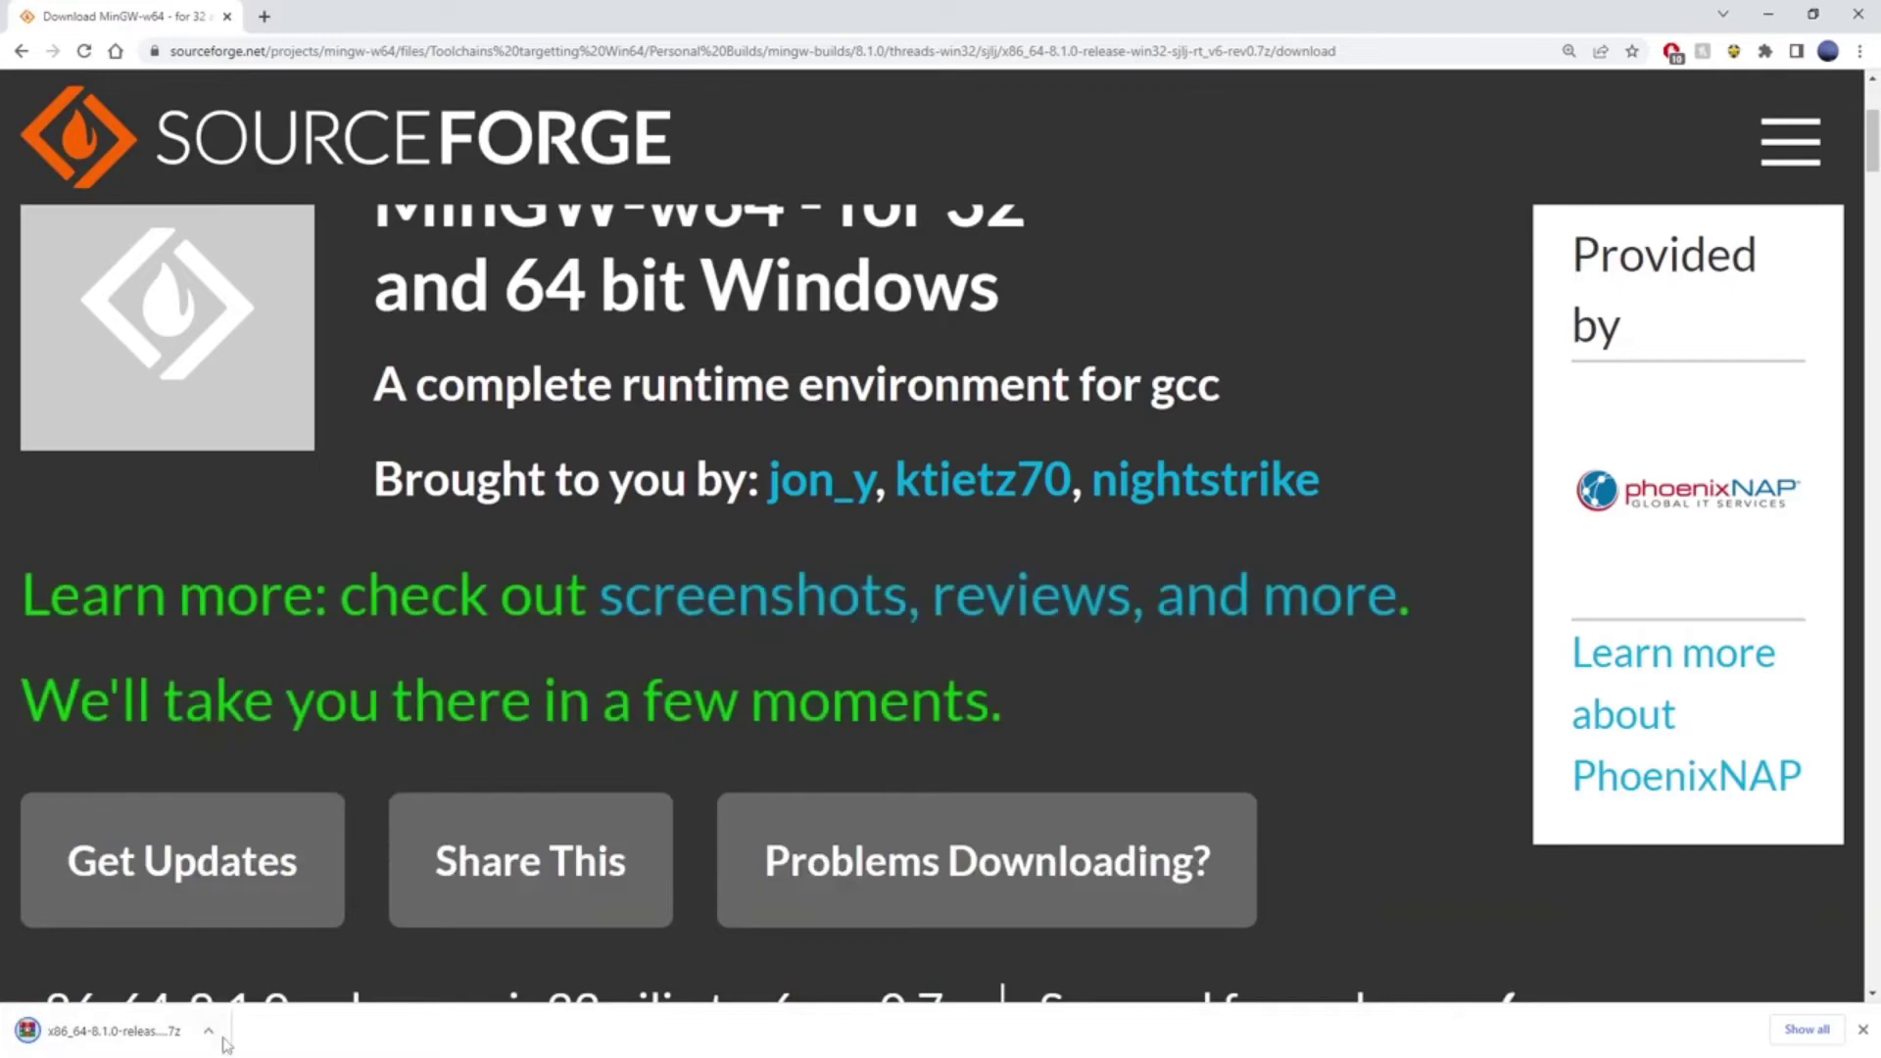
pyautogui.click(220, 1035)
# Step: Show the downloaded x86_64-8.1.0-release-win32-sjlj-rt_v6-rev0.7z archive in the Downloads folder
pyautogui.click(274, 965)
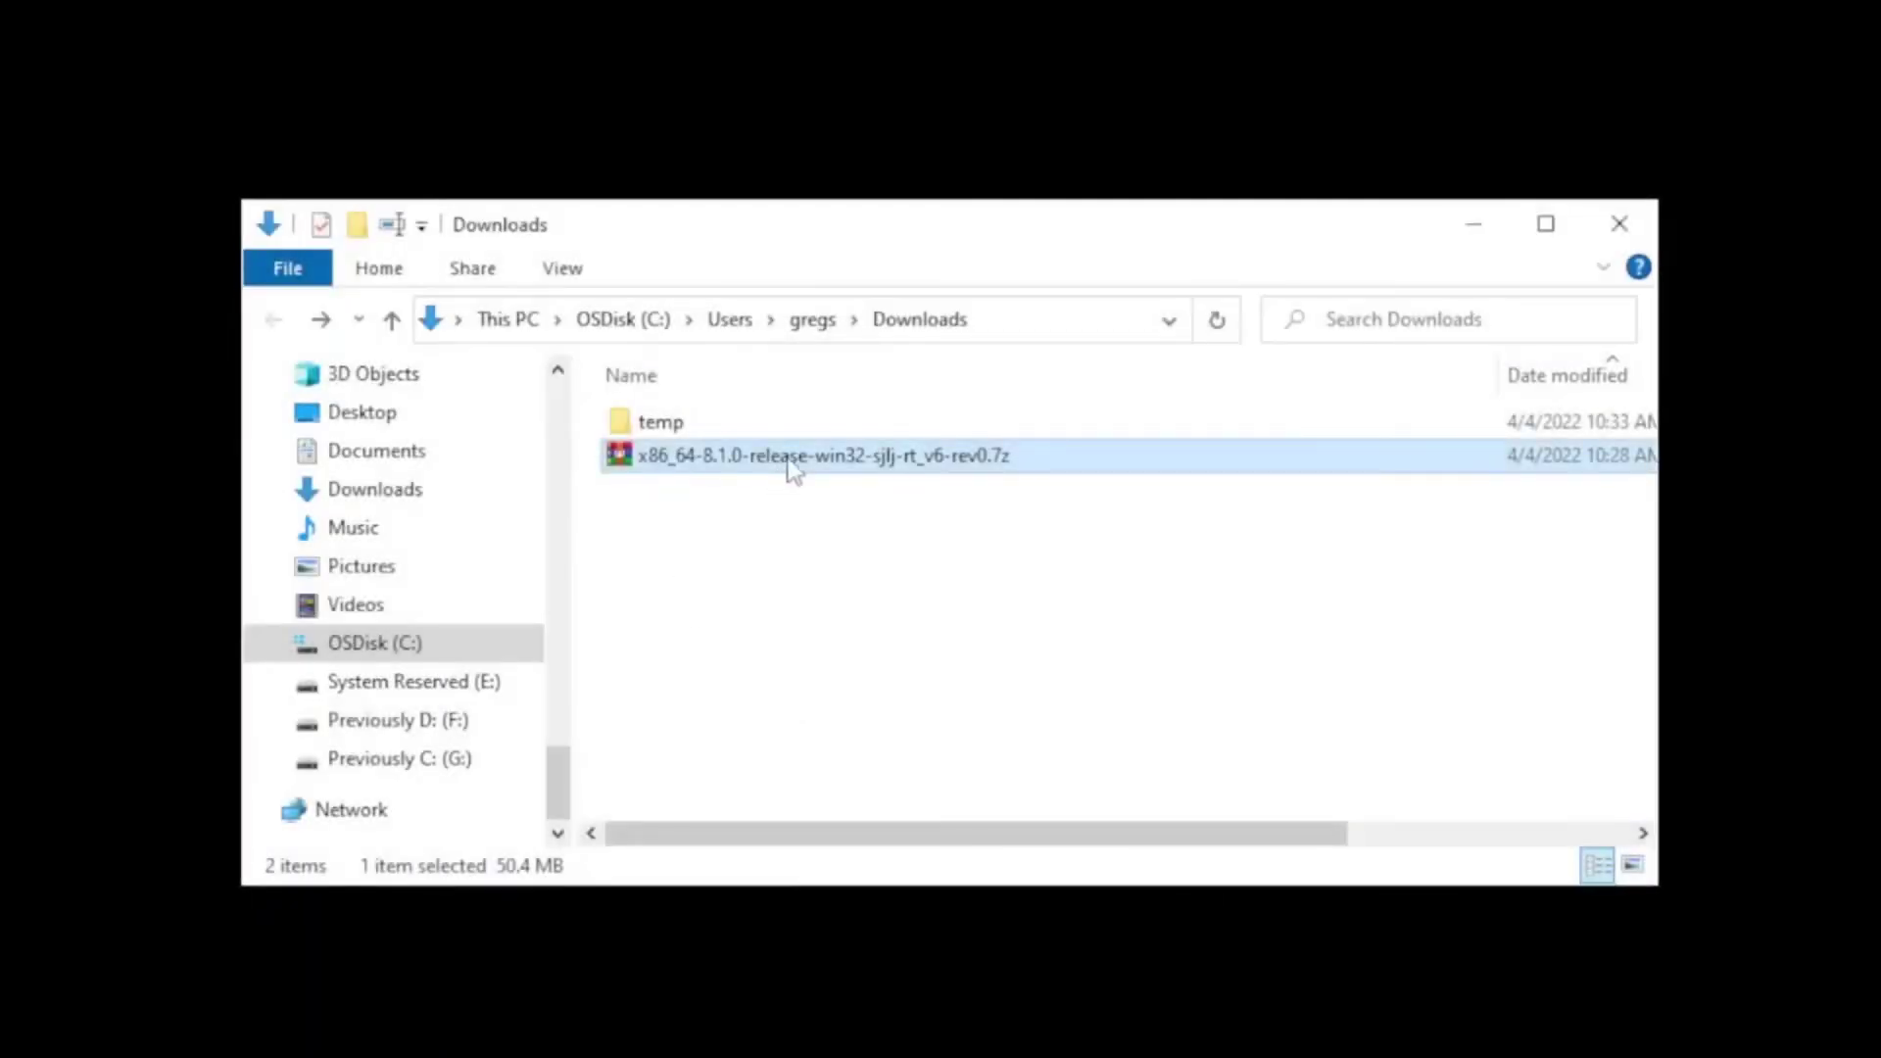
# Step: Extract the .7z archive into Downloads and open the resulting mingw64 folder
pyautogui.rightClick(789, 461)
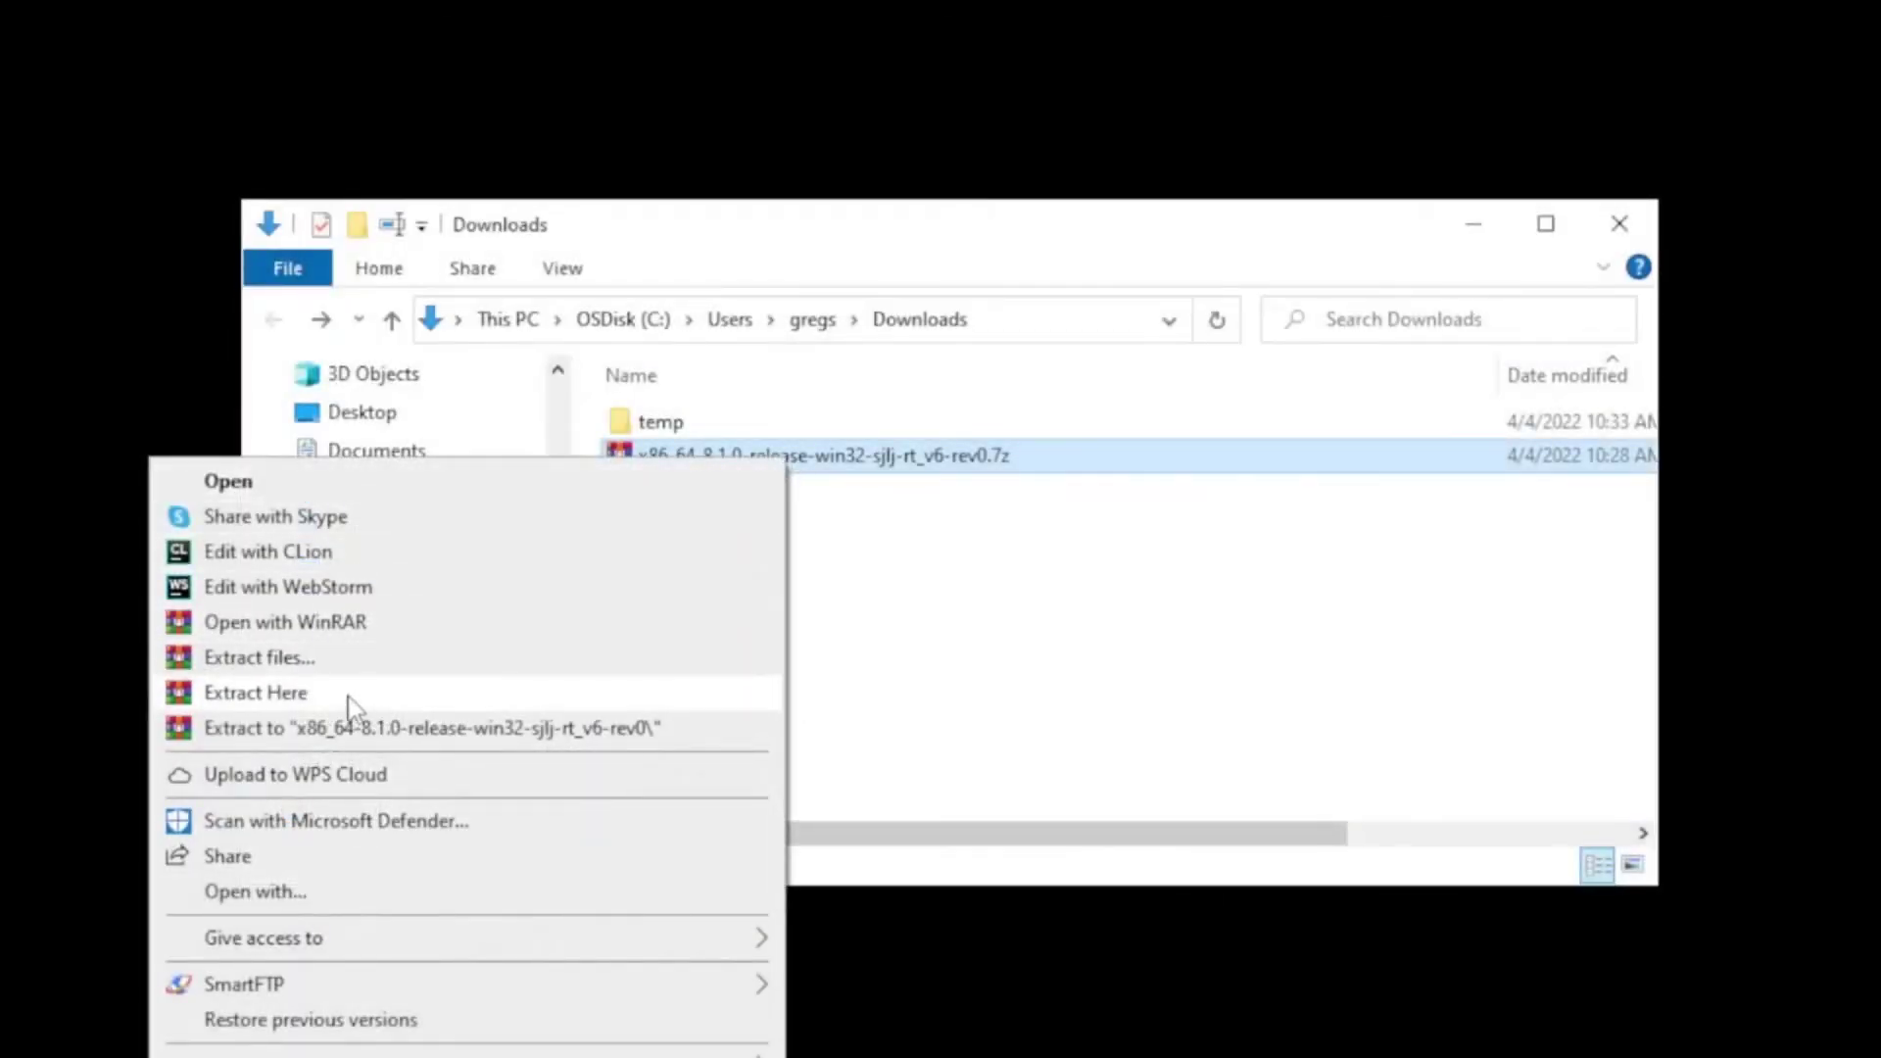
pyautogui.click(257, 693)
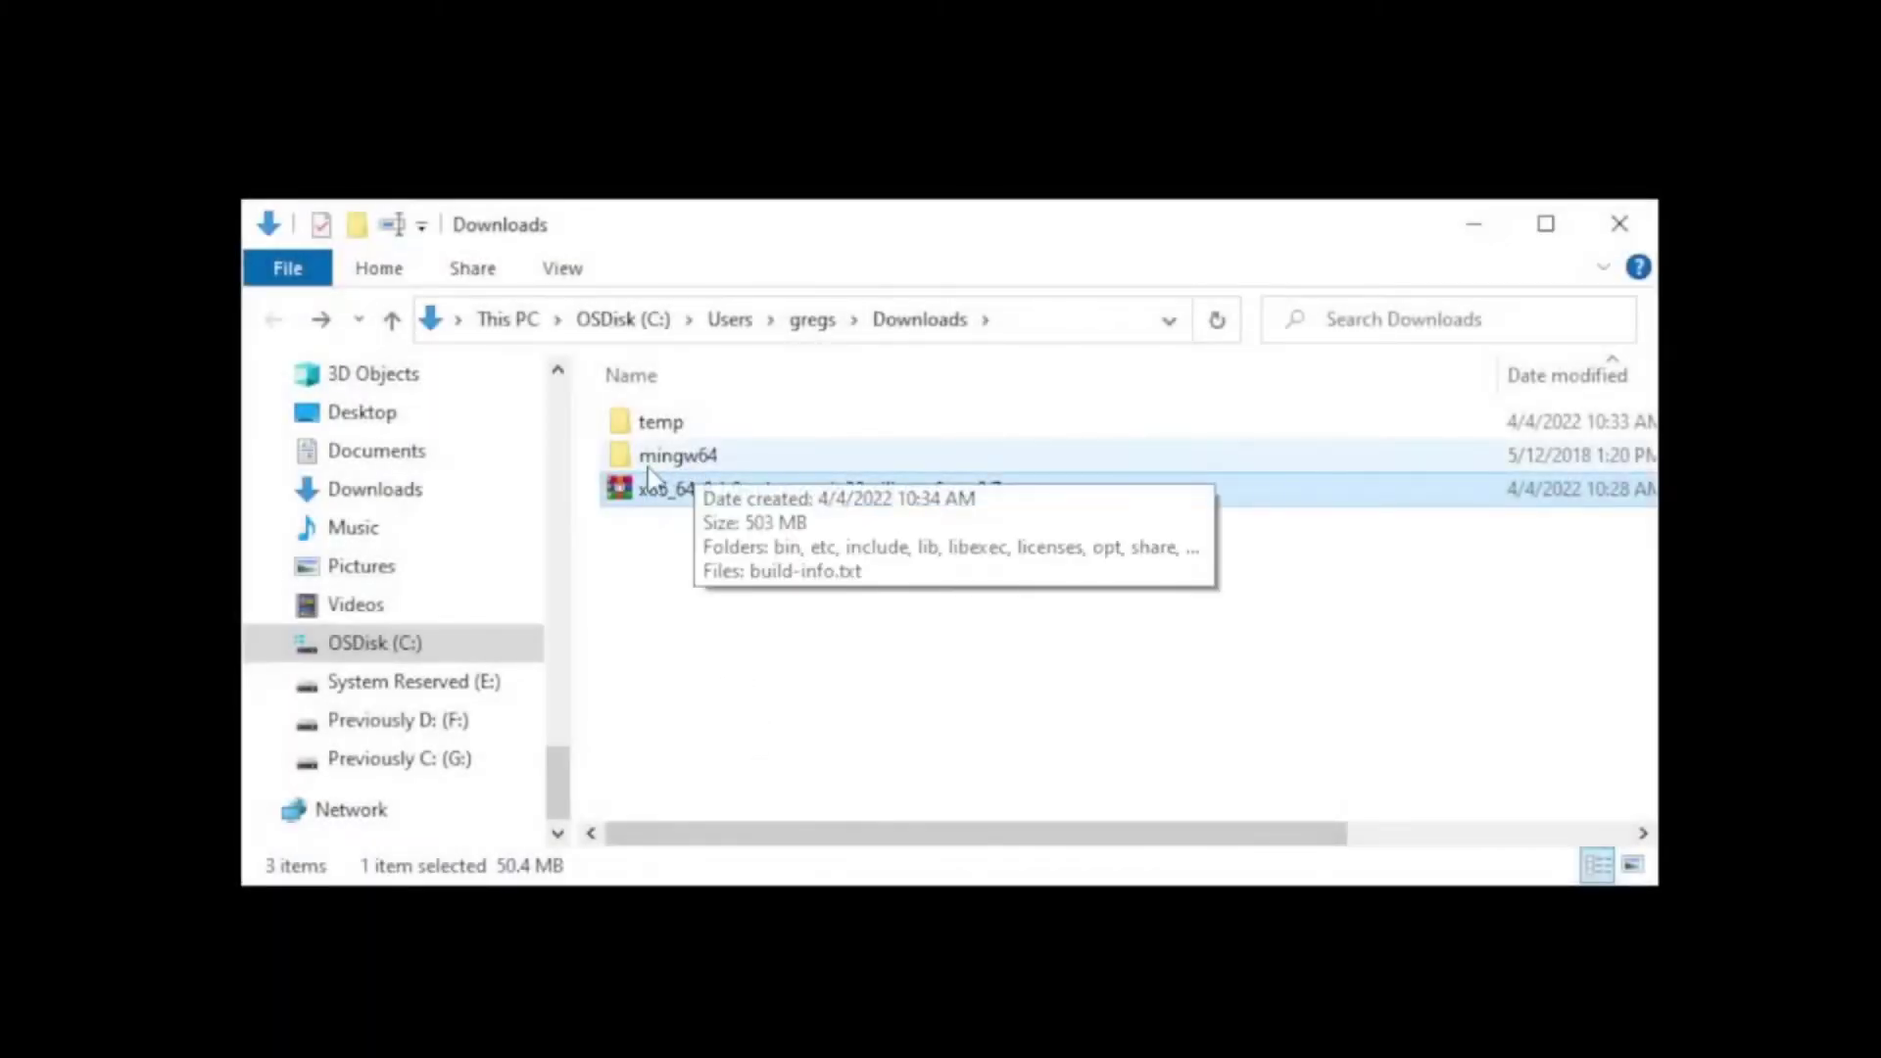
pyautogui.click(692, 464)
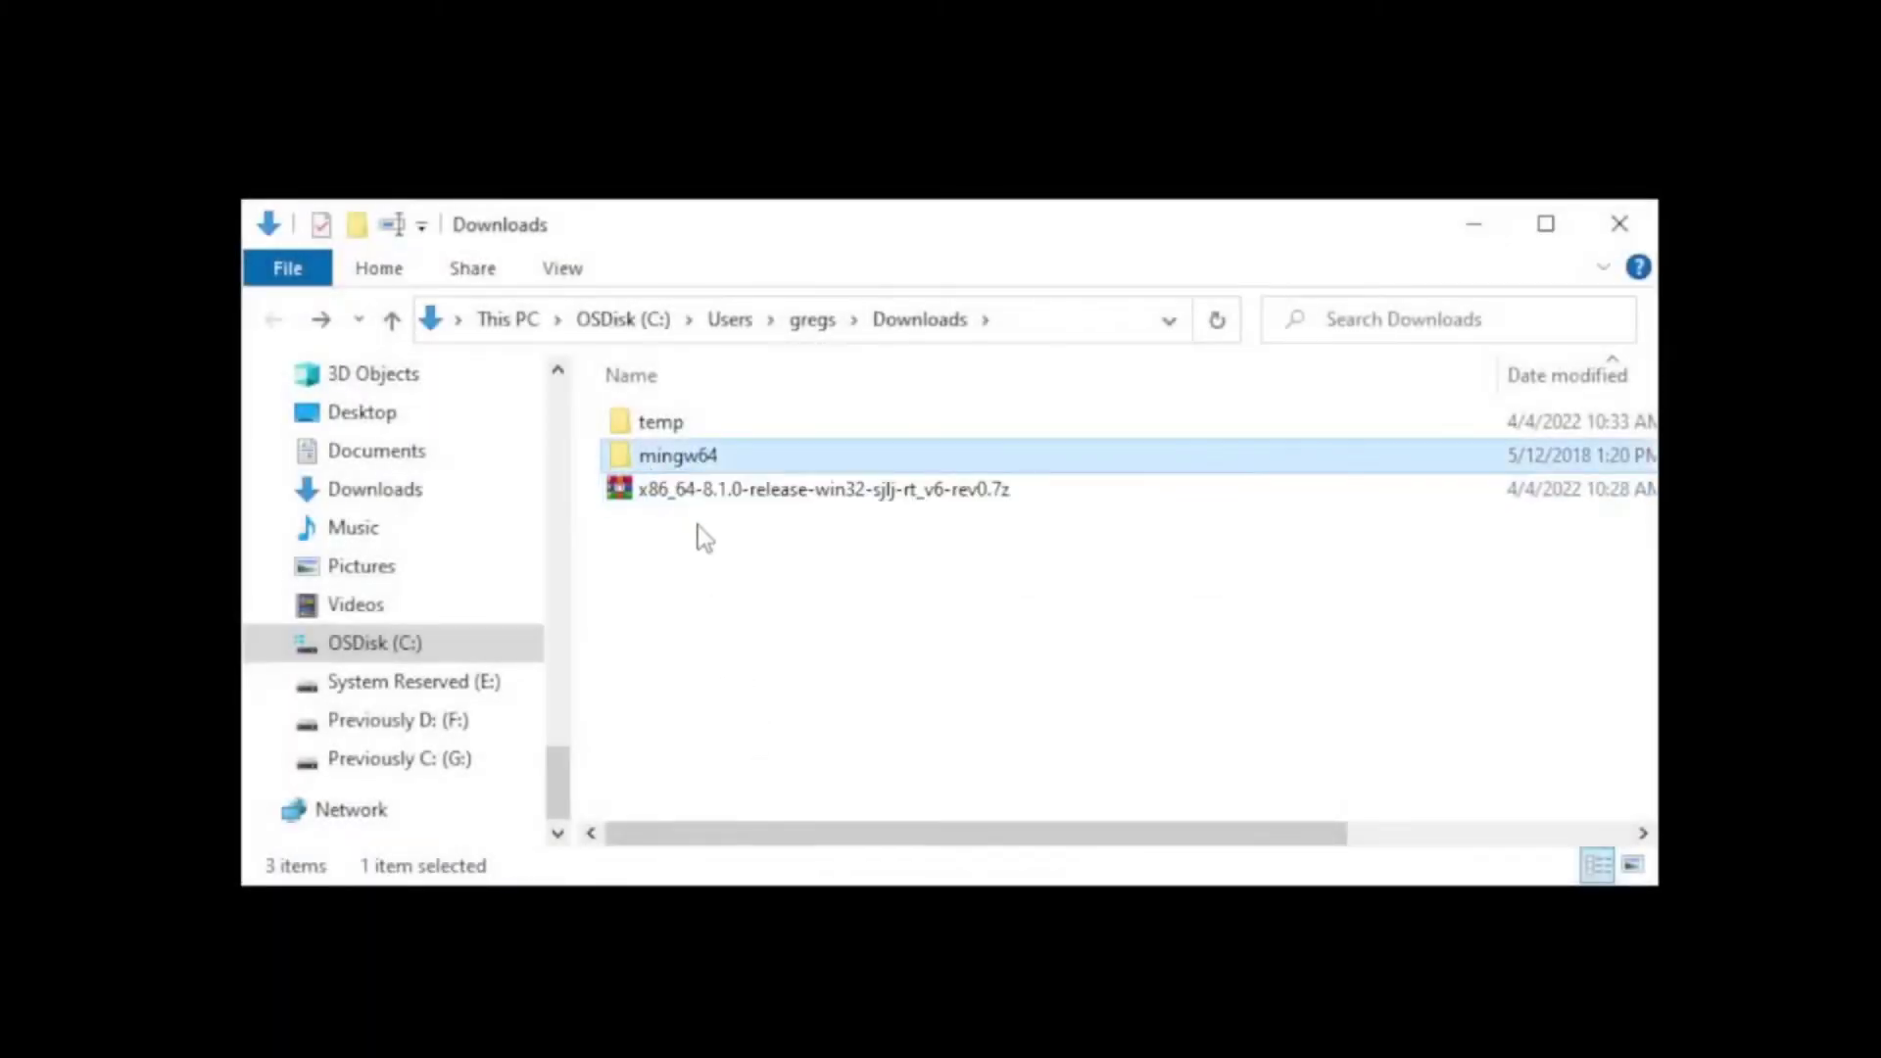
pyautogui.doubleClick(698, 461)
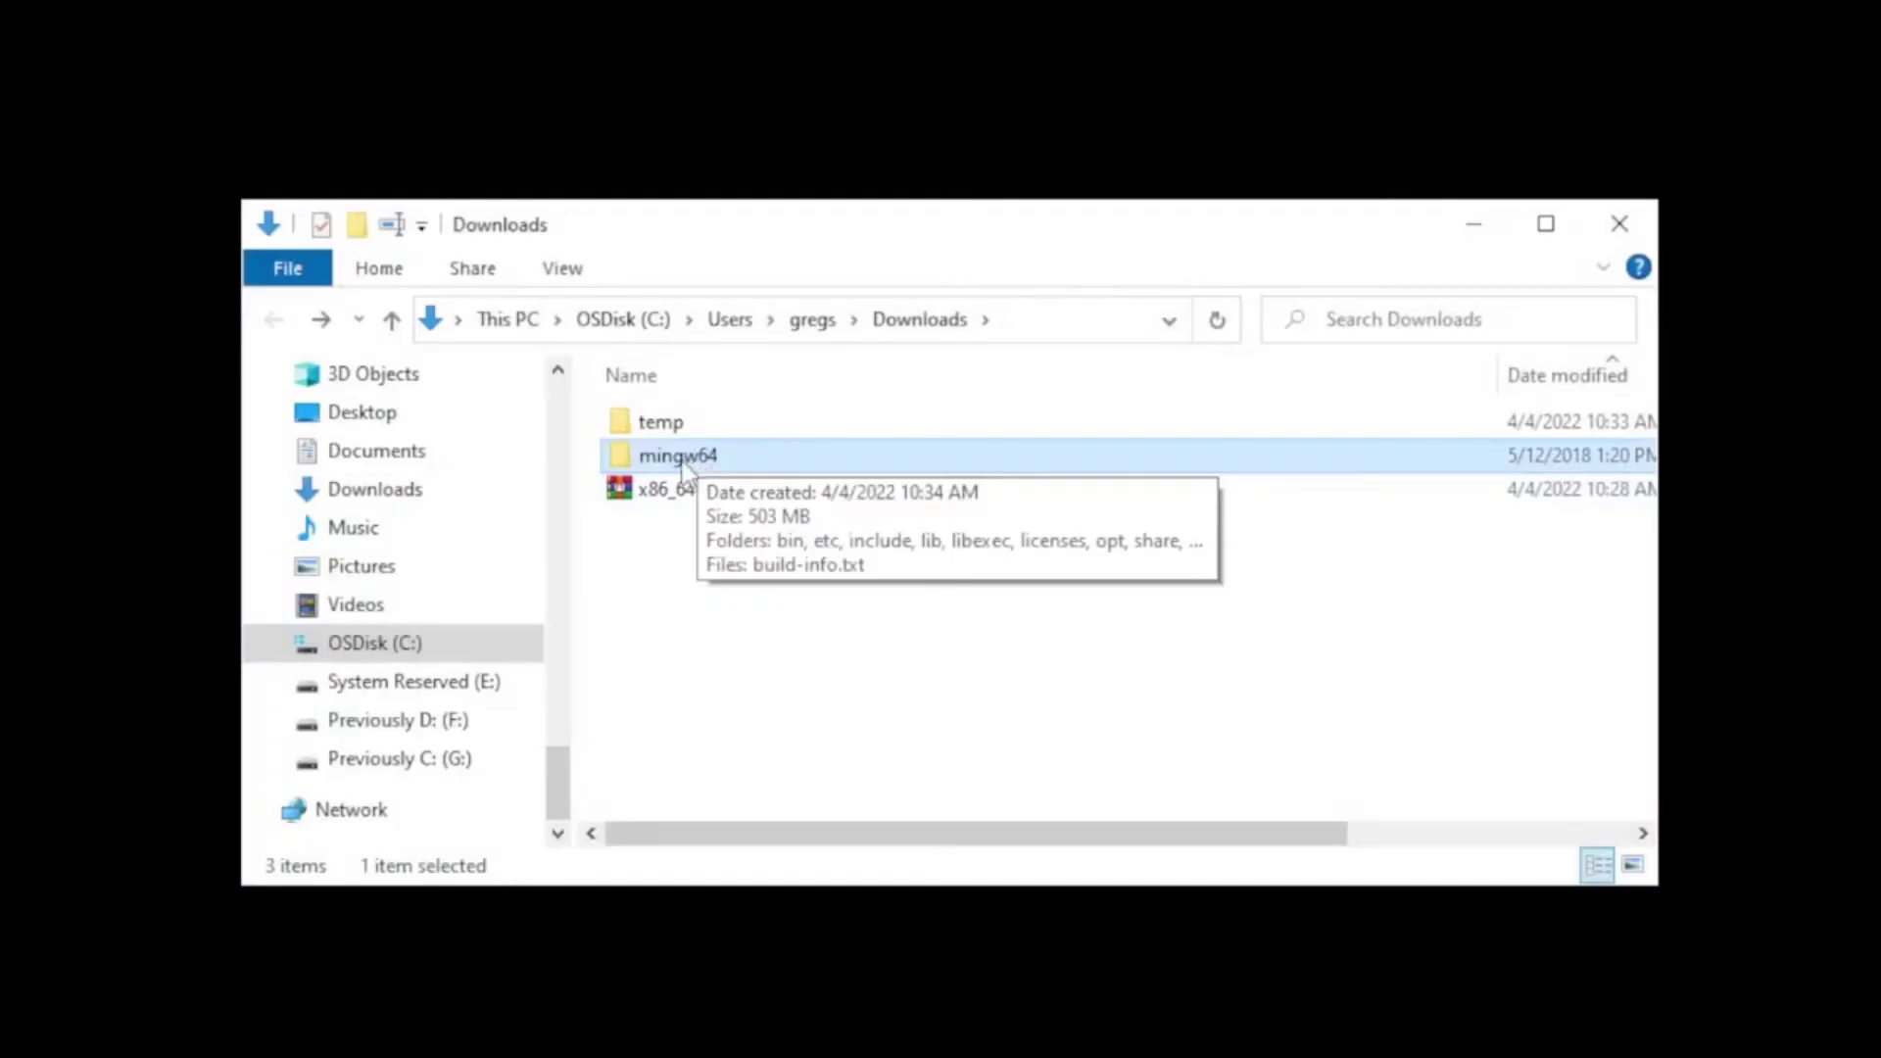
pyautogui.doubleClick(686, 459)
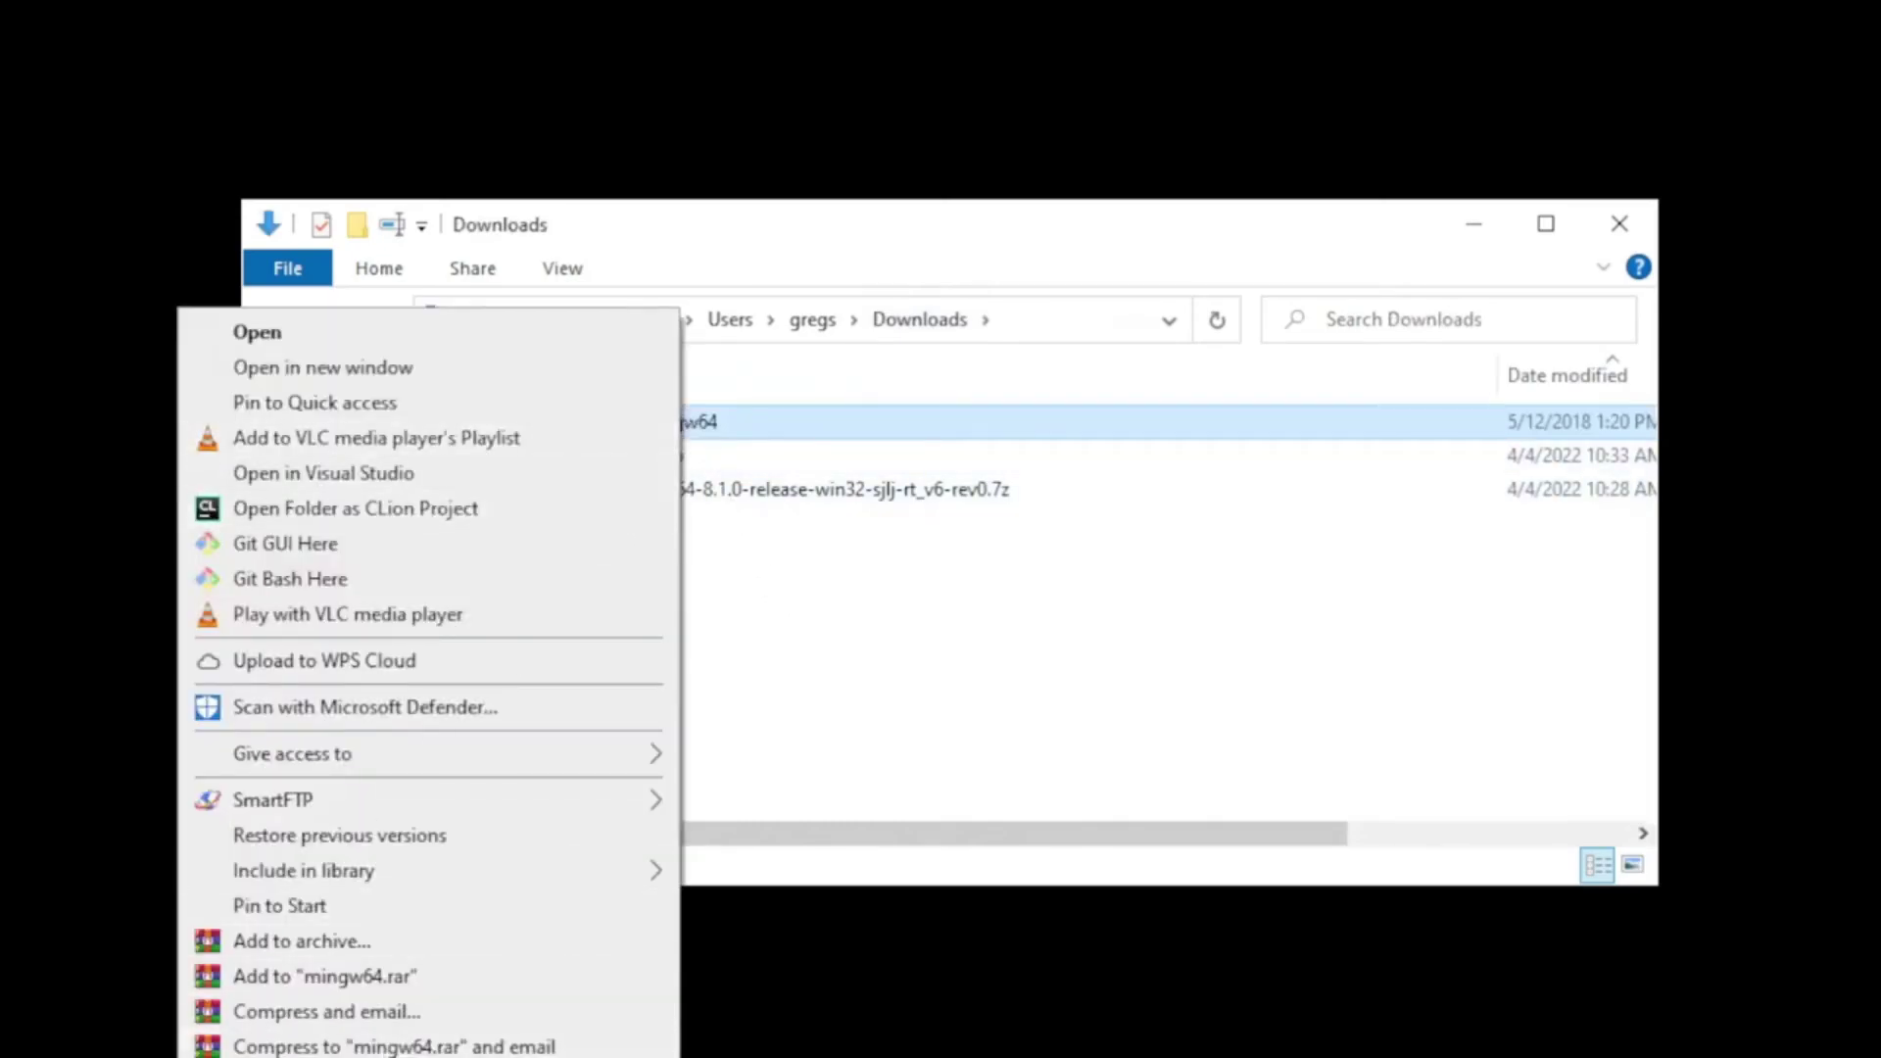
# Step: Paste a copy of the mingw64 folder into the root of OSDisk (C:)
pyautogui.press('Escape')
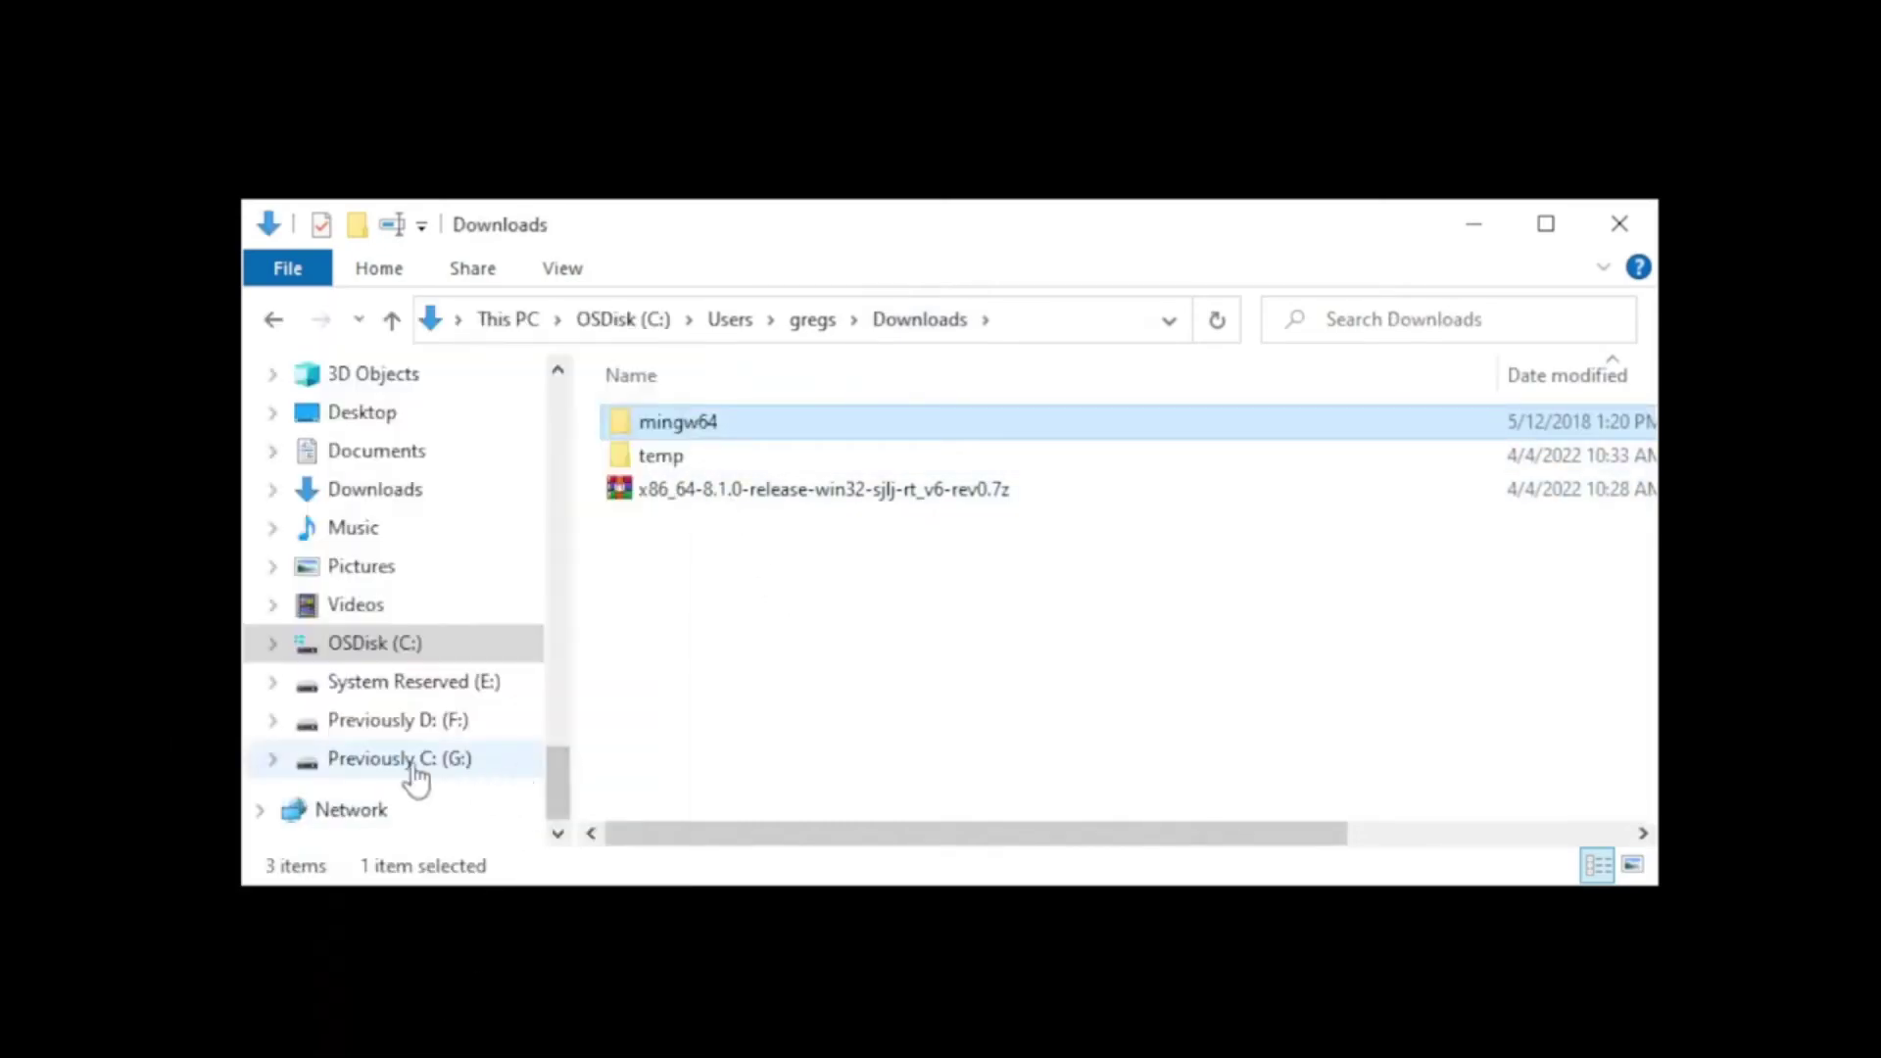
pyautogui.click(392, 645)
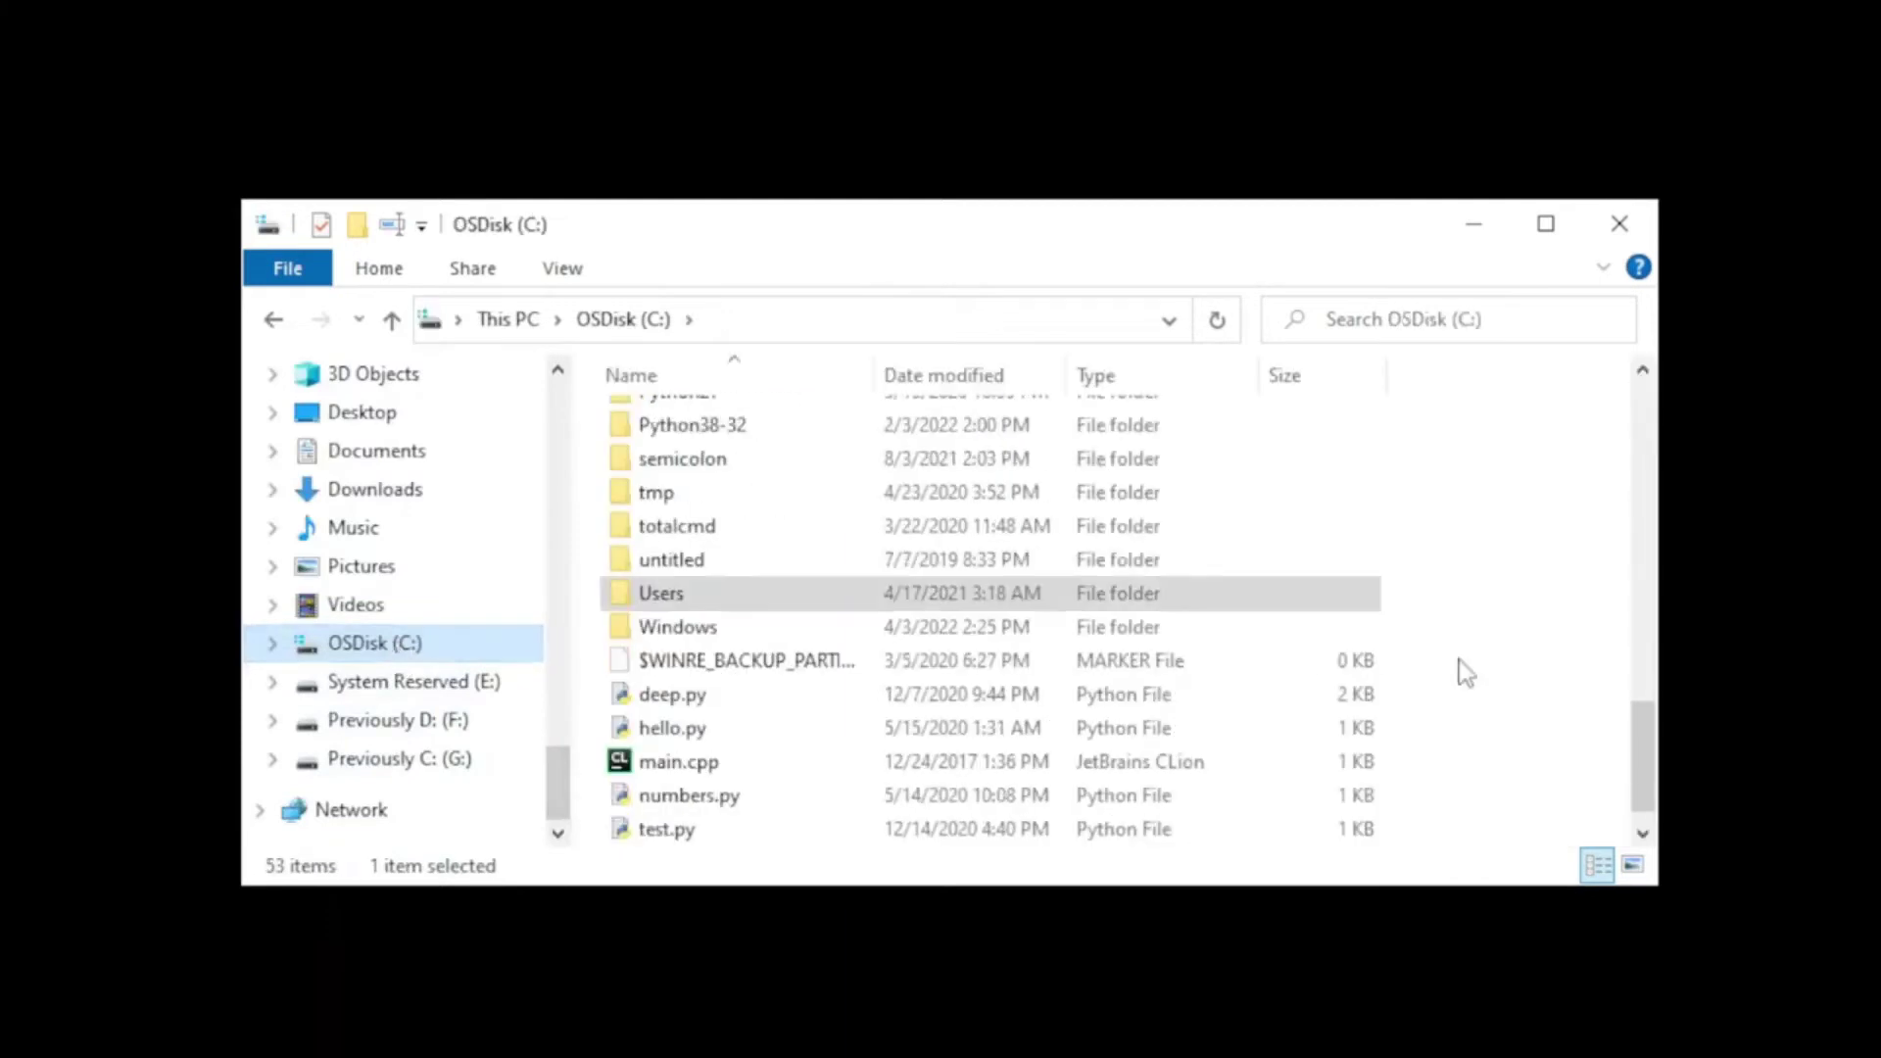
pyautogui.rightClick(1466, 672)
pyautogui.click(1215, 821)
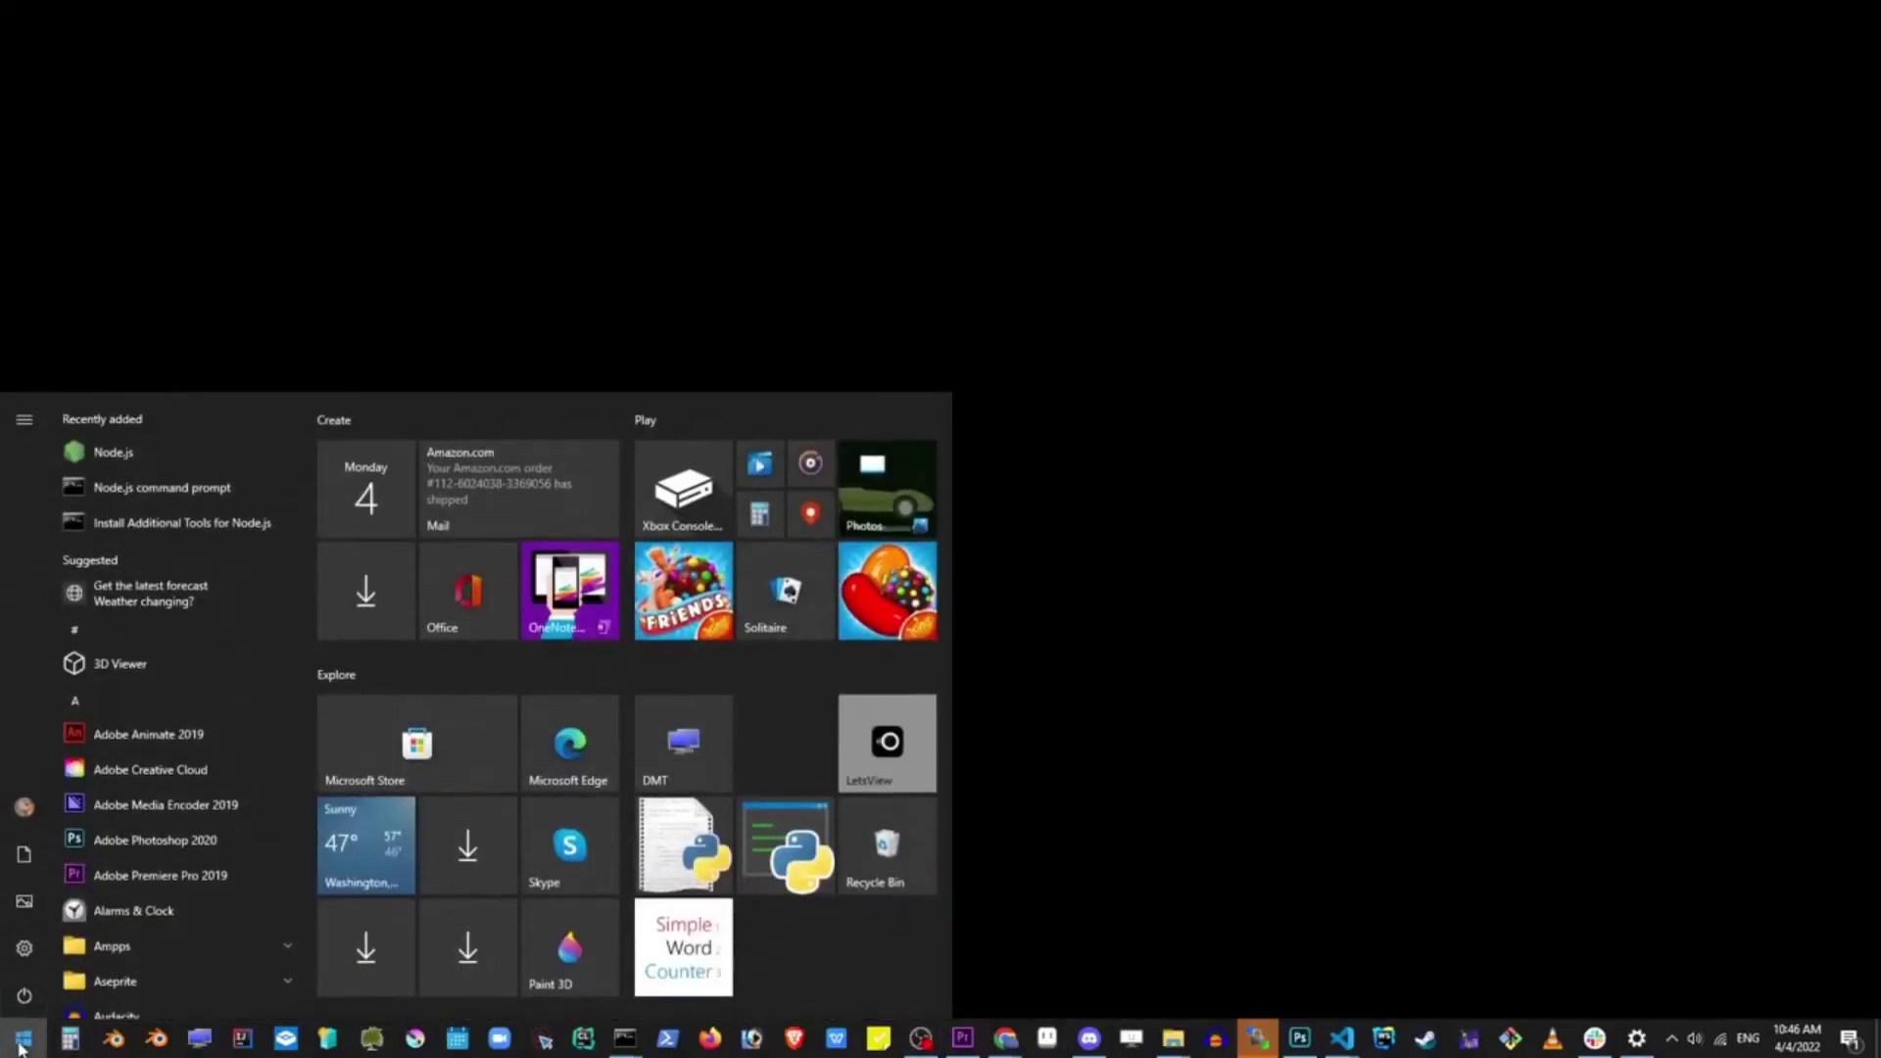
# Step: Search the Start menu for 'environment va'
pyautogui.write('en')
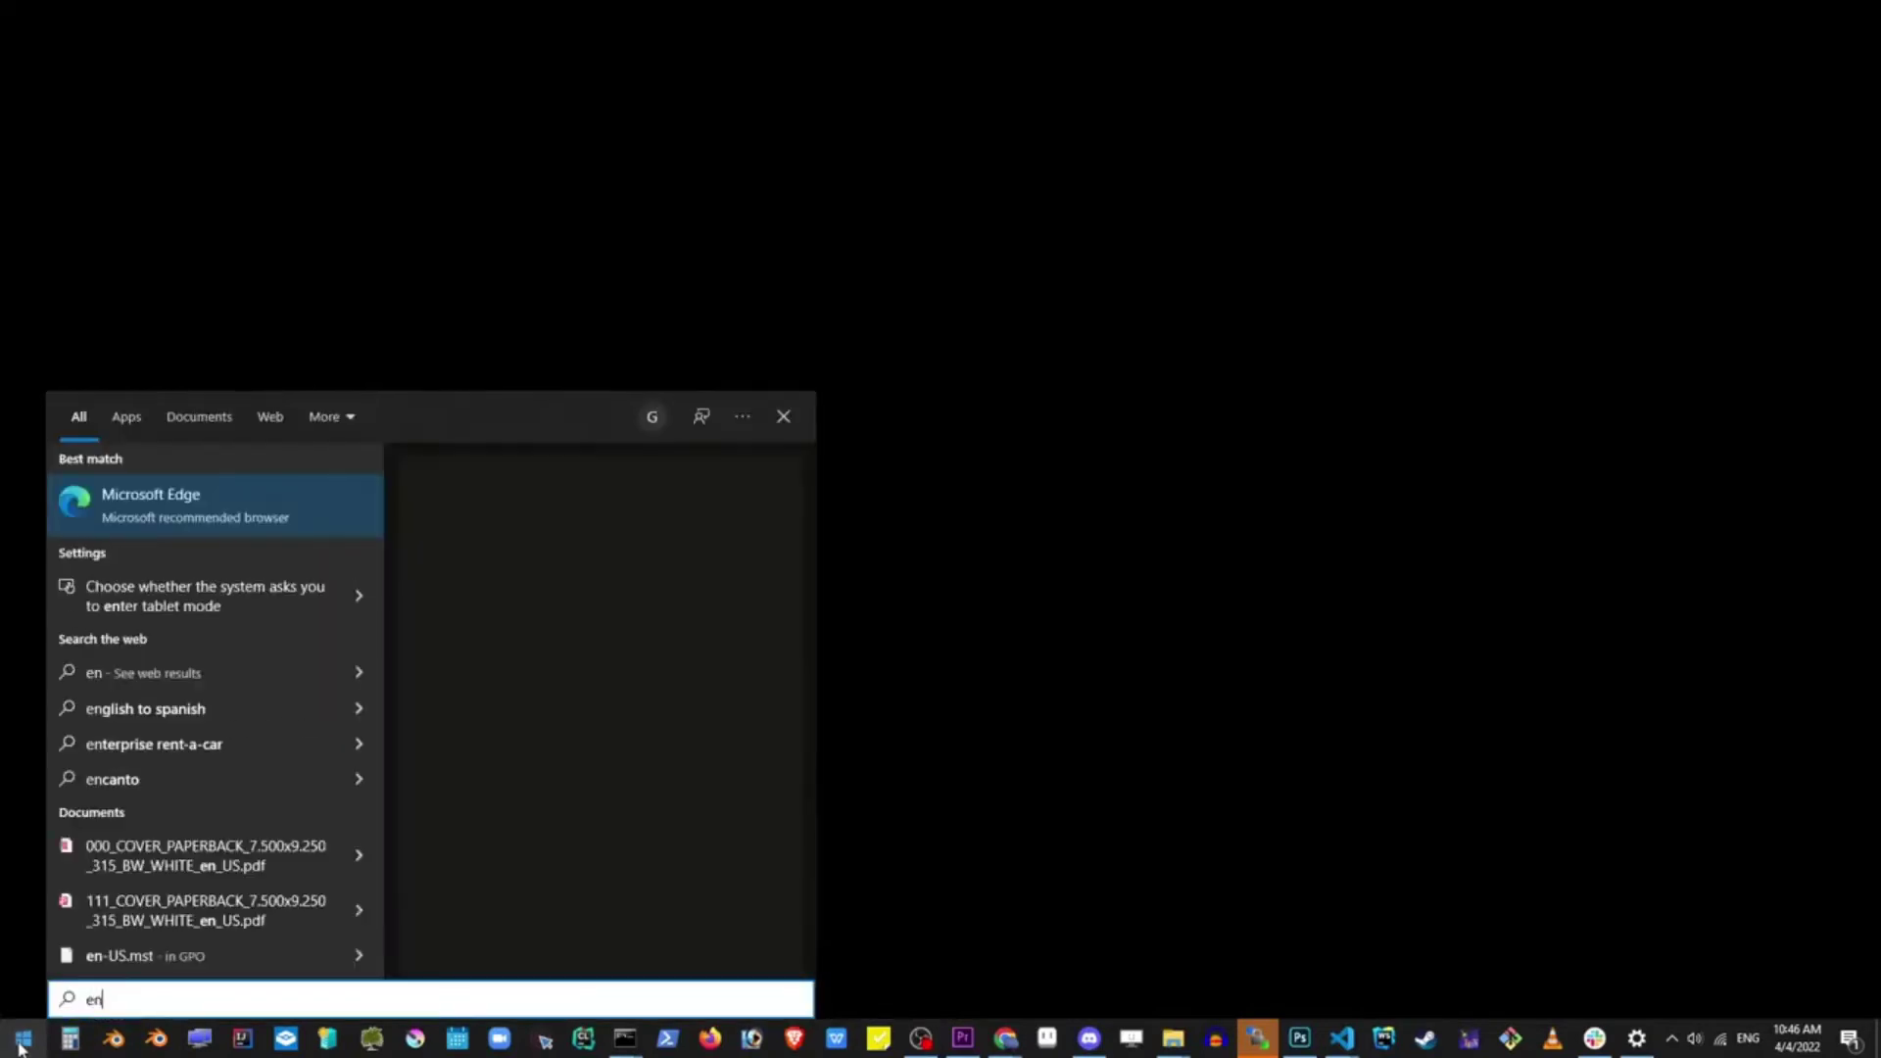
pyautogui.write('vironment v')
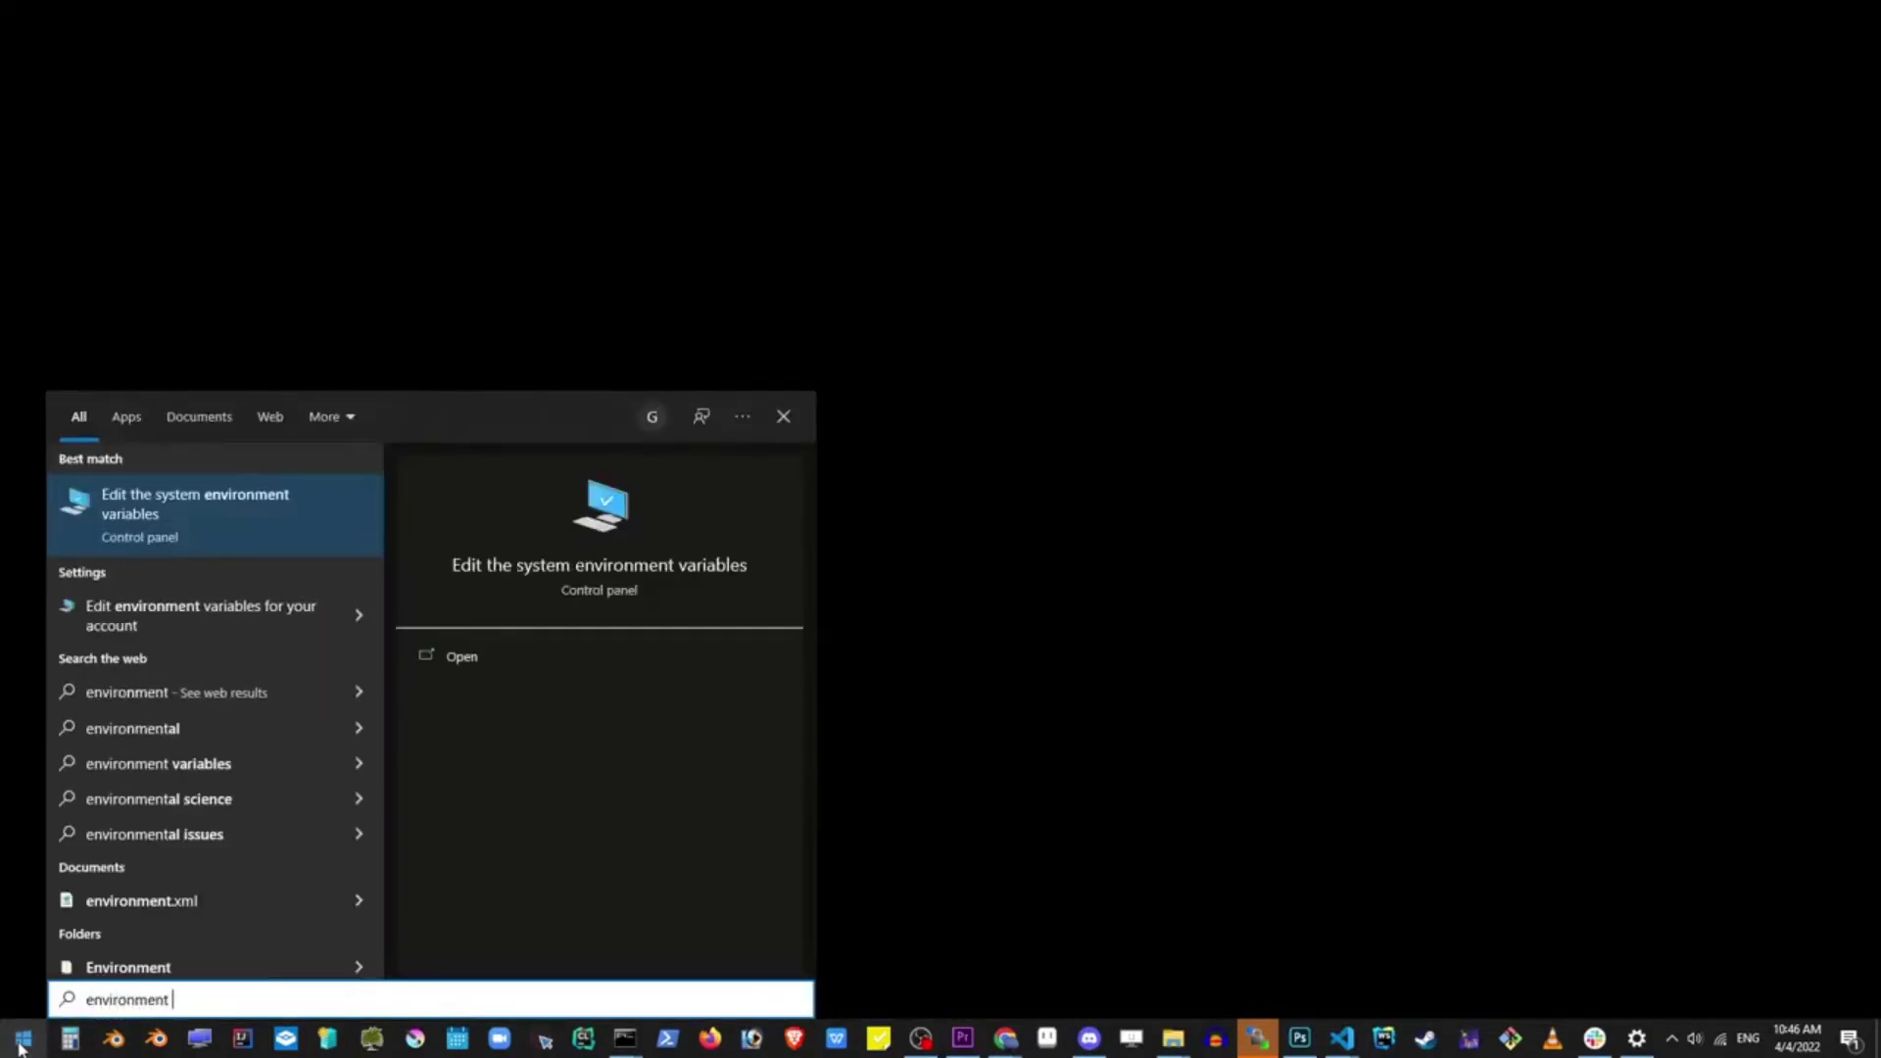
pyautogui.write('a')
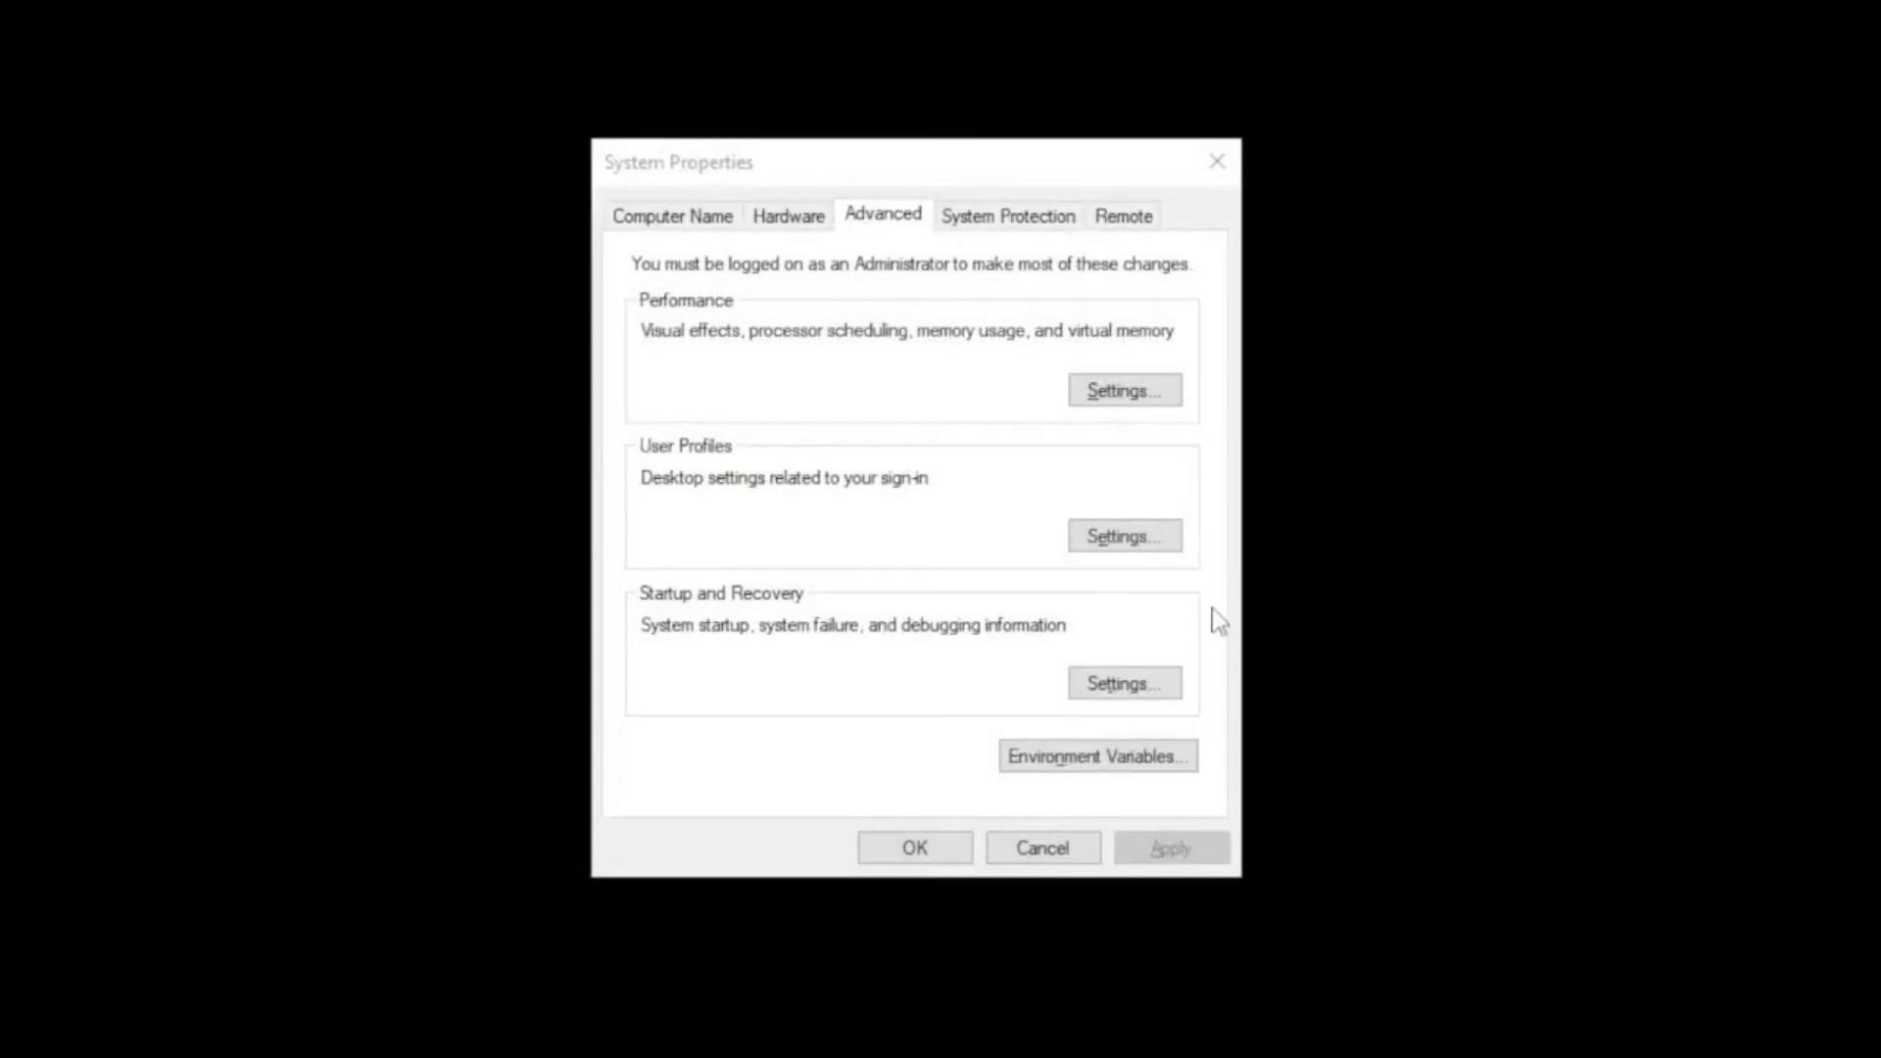
# Step: Open Environment Variables and bring up the system Path variable's entry list for editing
pyautogui.click(1104, 763)
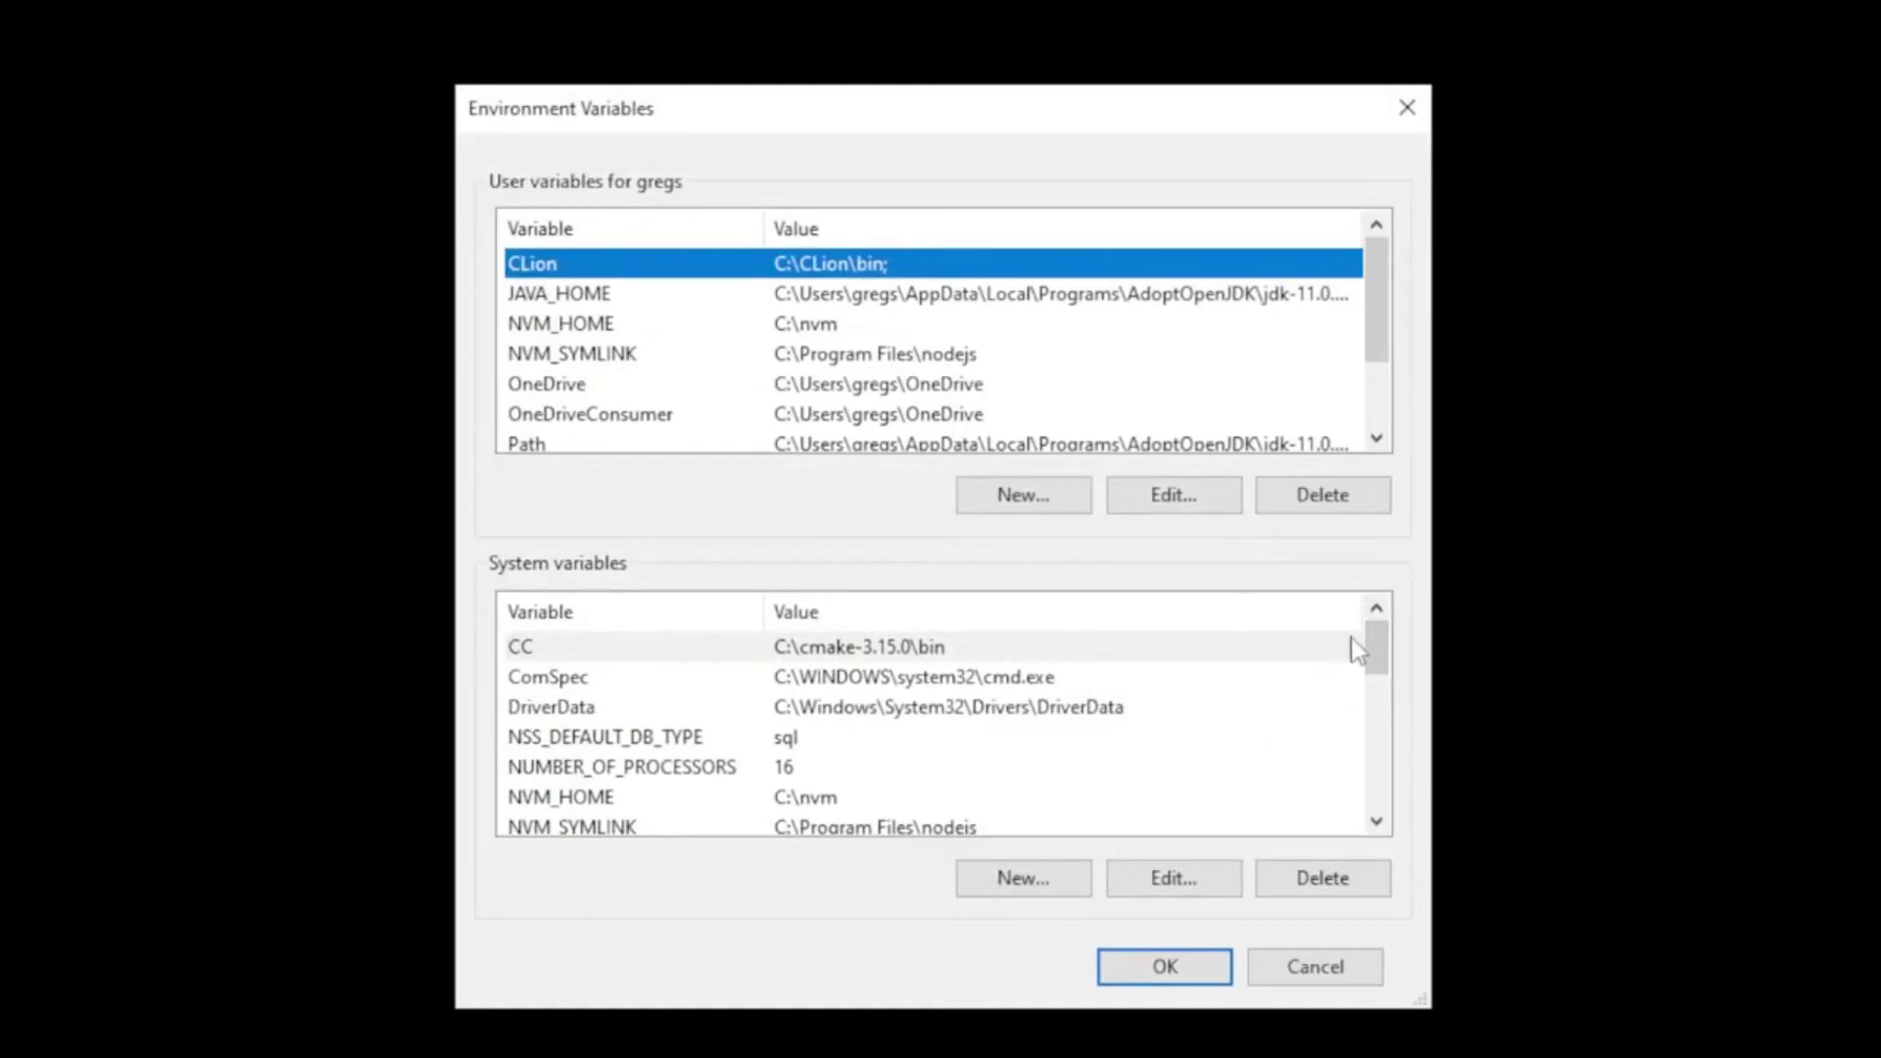
pyautogui.moveTo(1375, 649); pyautogui.dragTo(1377, 708)
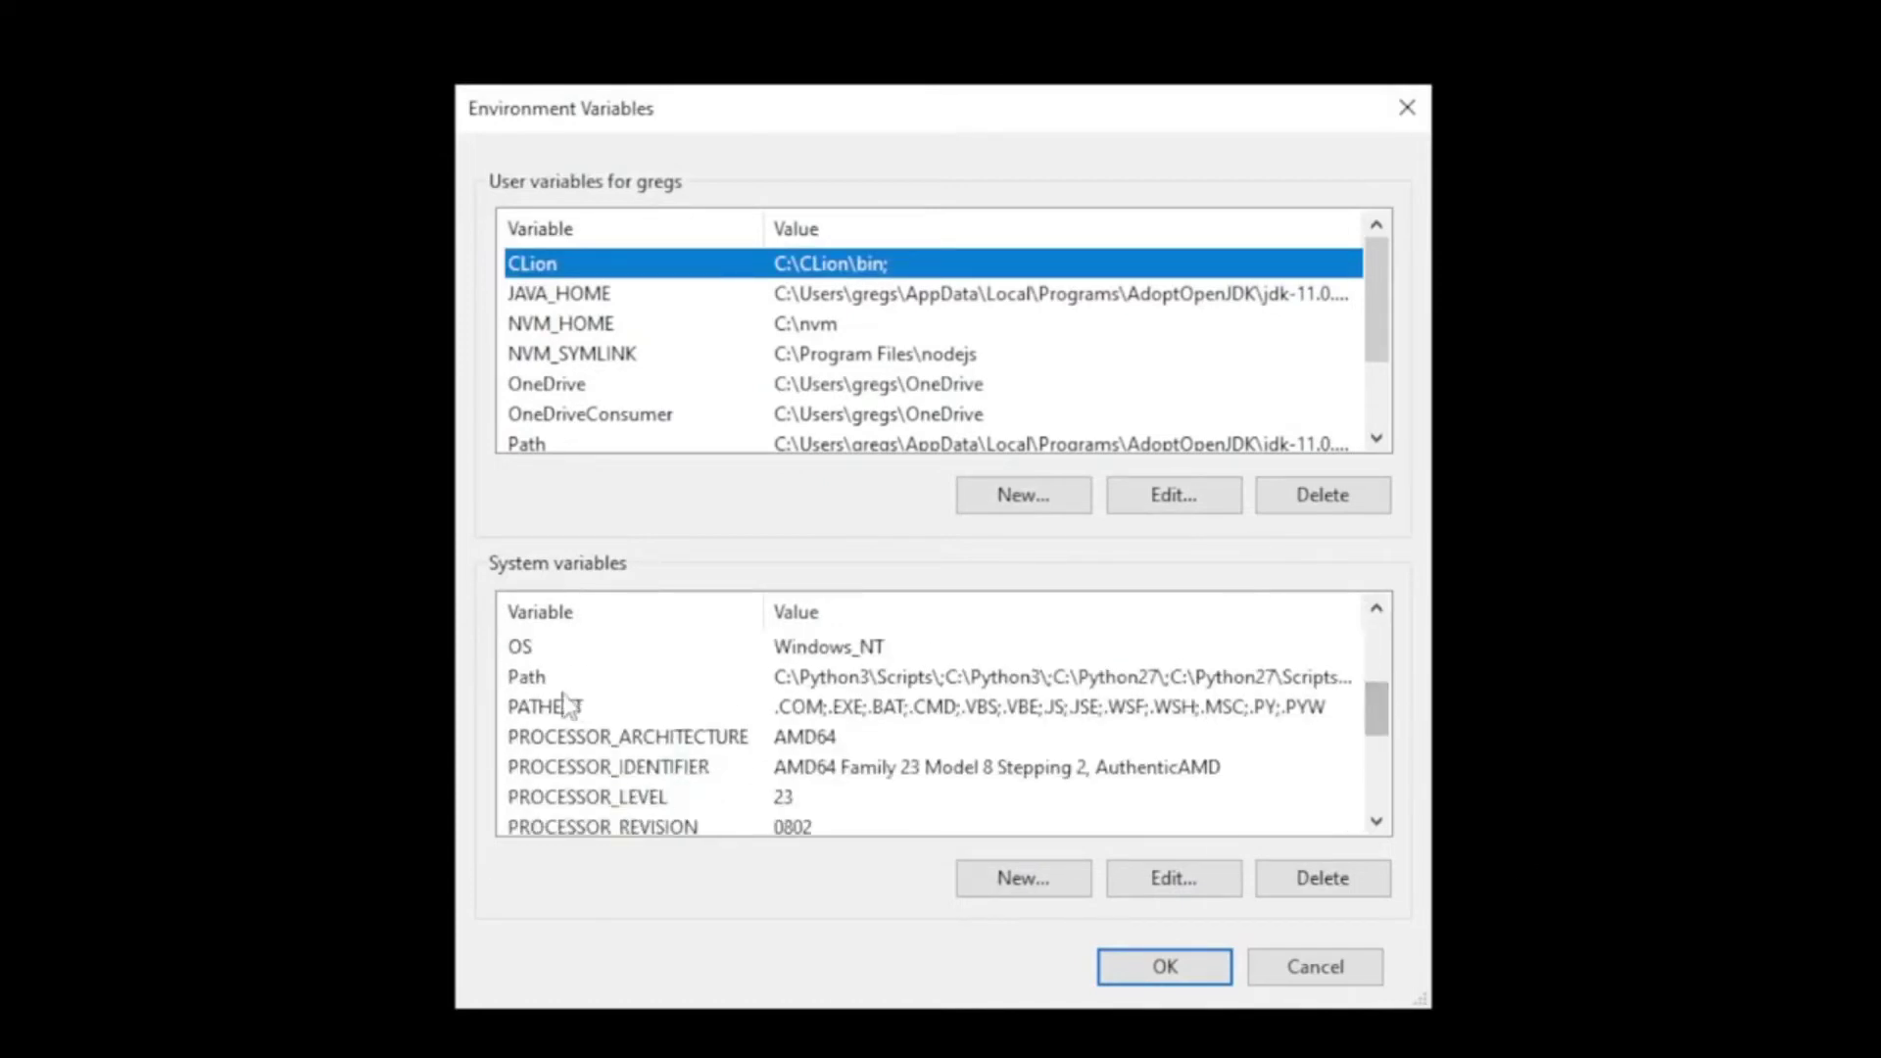
pyautogui.click(533, 678)
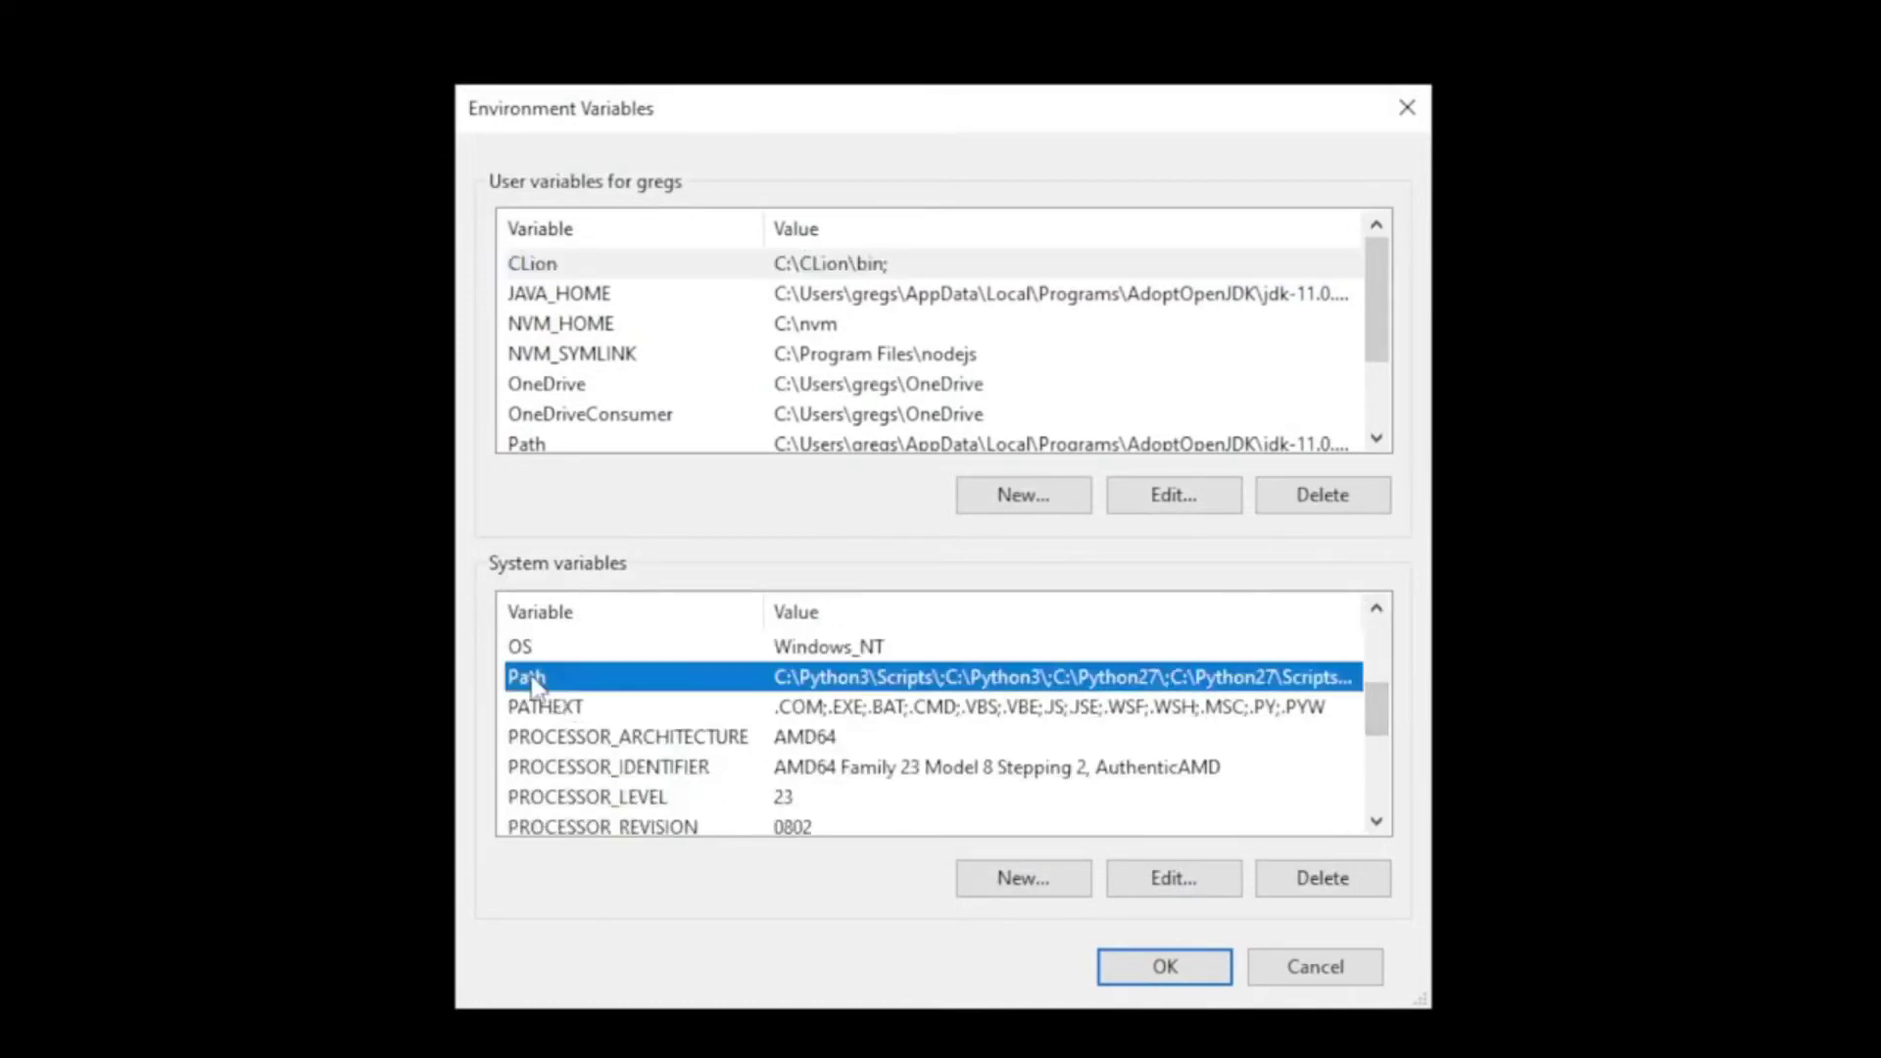
pyautogui.click(1184, 882)
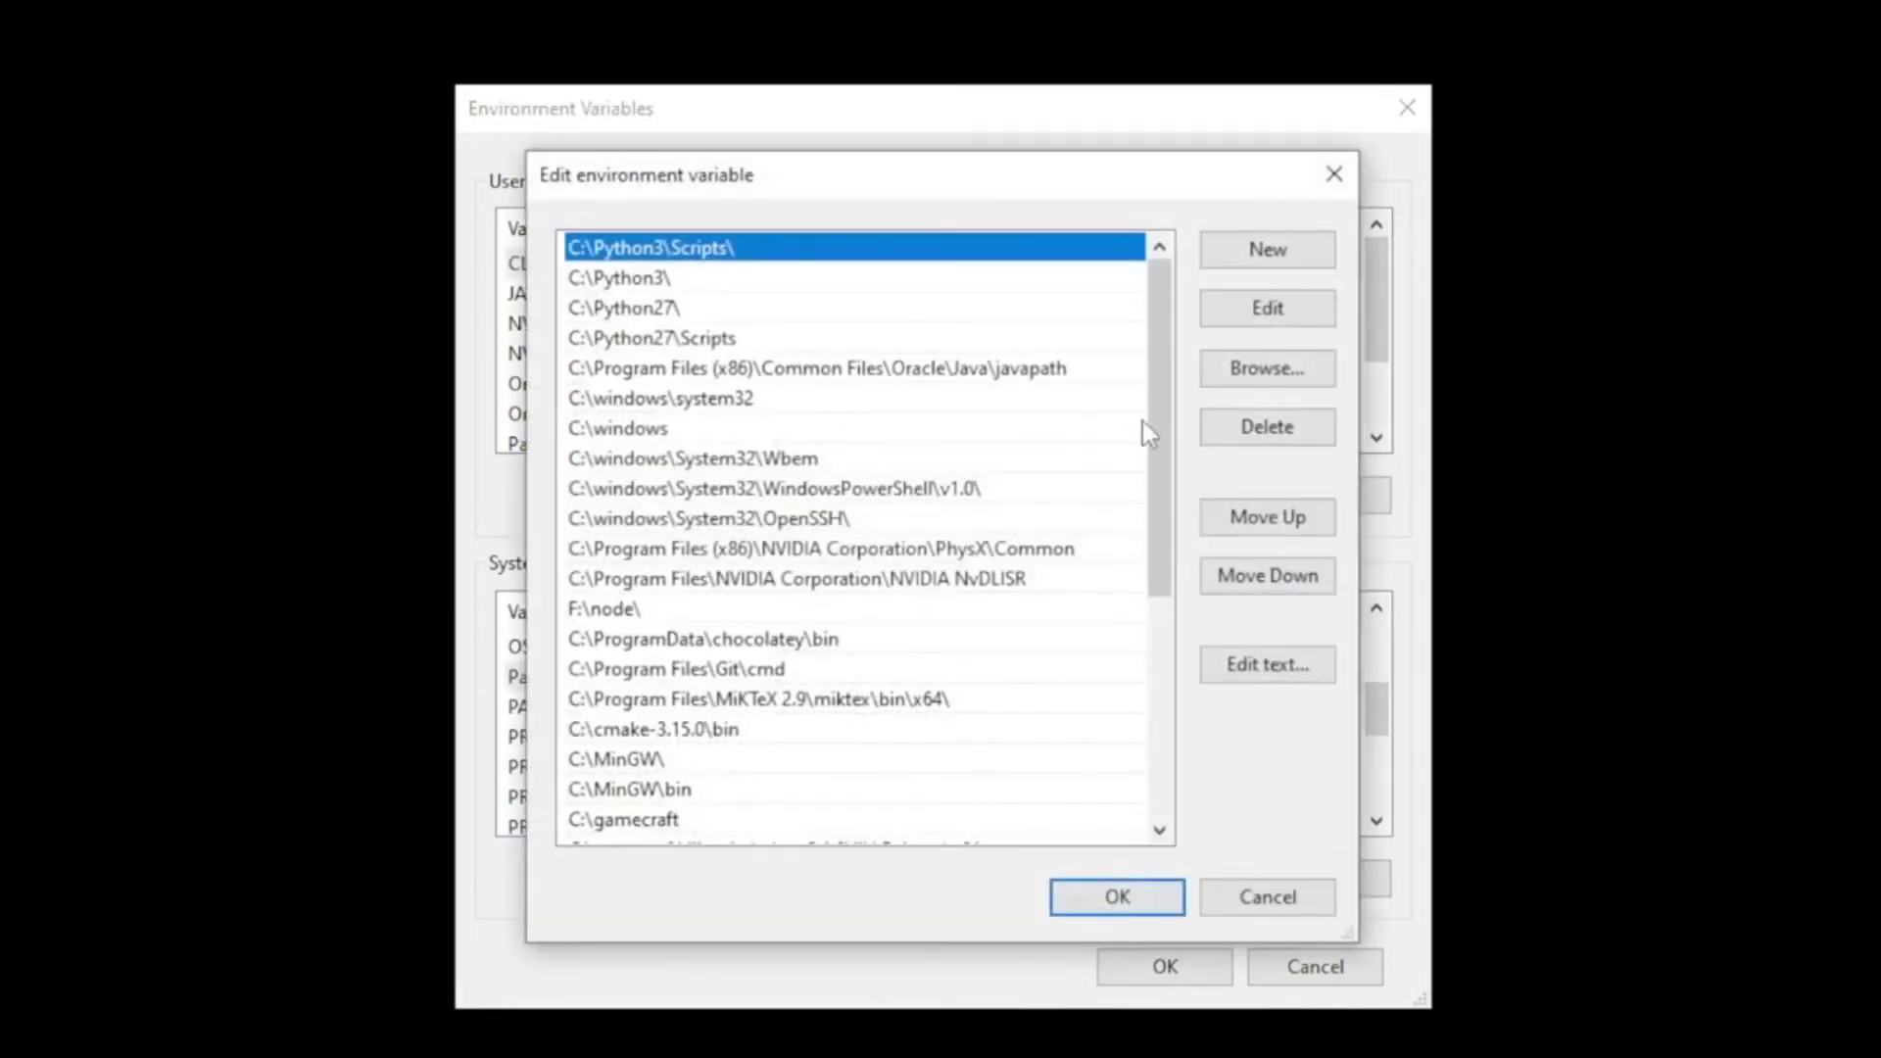
pyautogui.moveTo(1167, 462); pyautogui.dragTo(1189, 785)
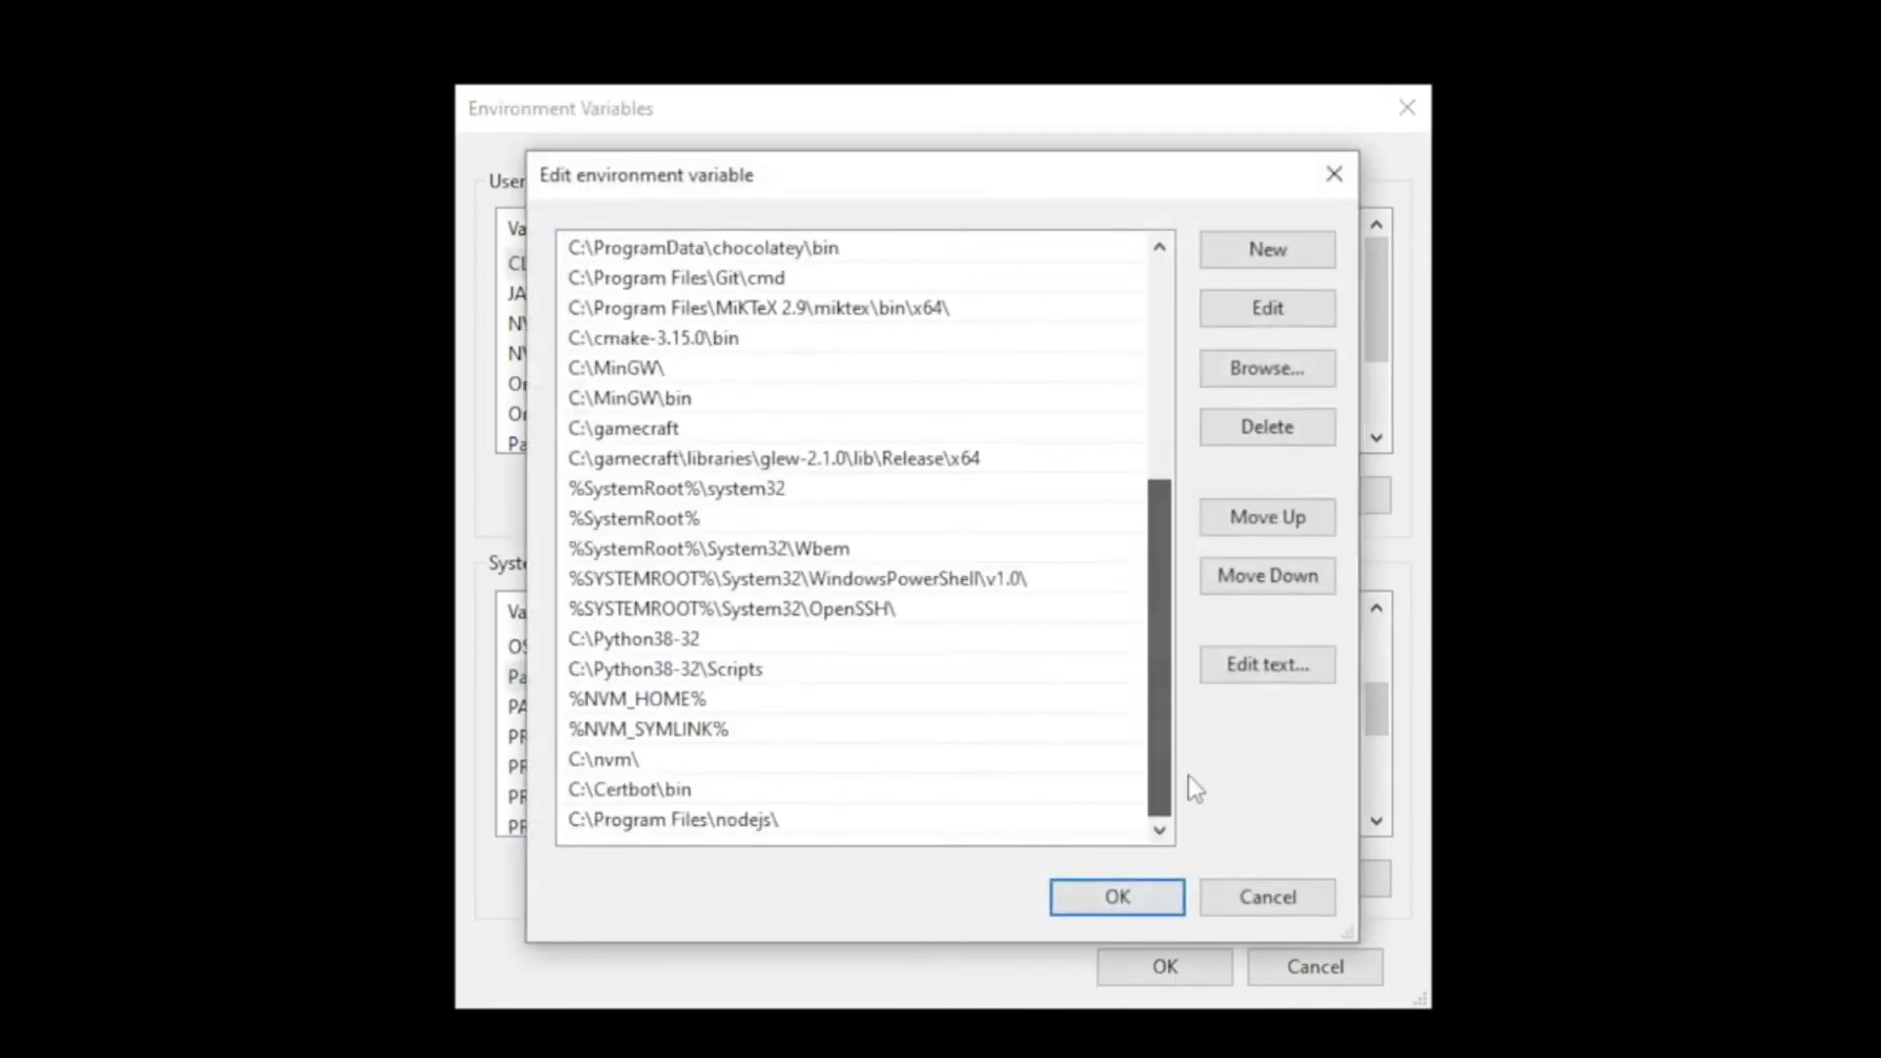
# Step: Add C:\mingw64 and C:\mingw64\bin as new Path entries and save the list
pyautogui.click(1269, 251)
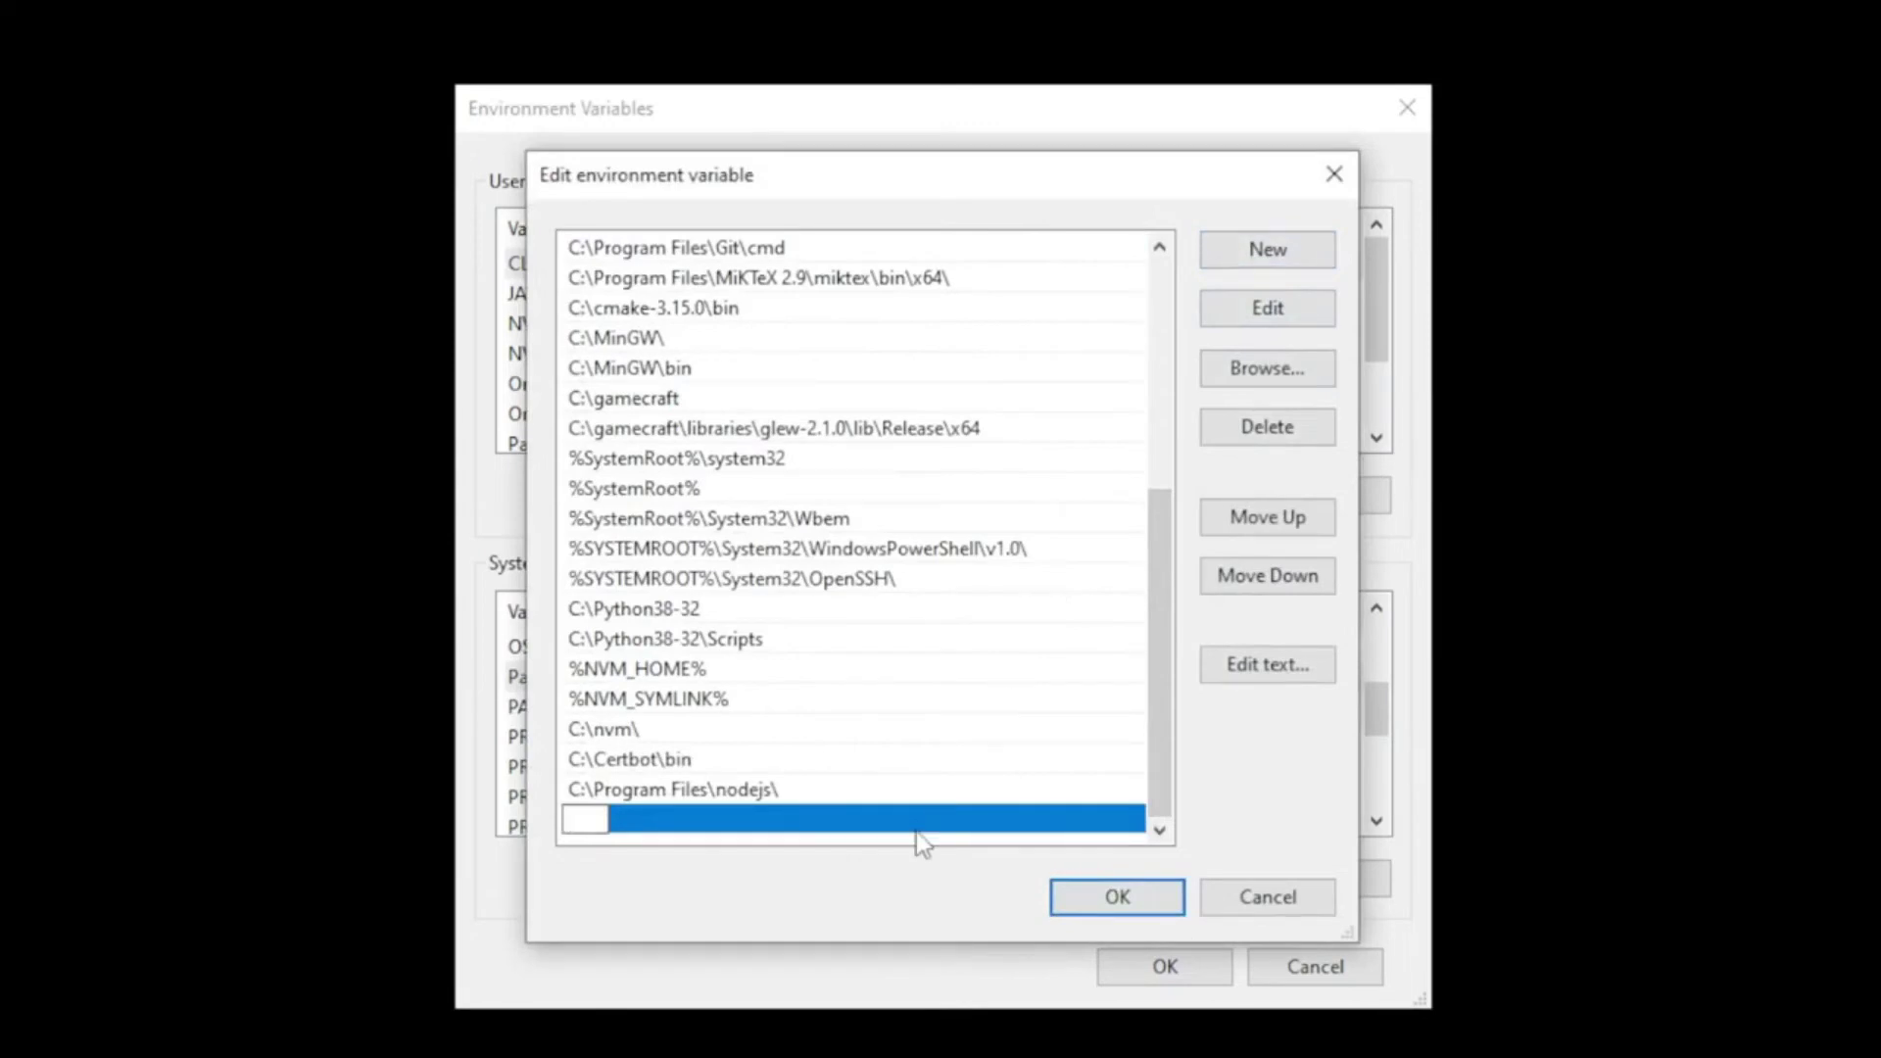
pyautogui.write('C:\\ming')
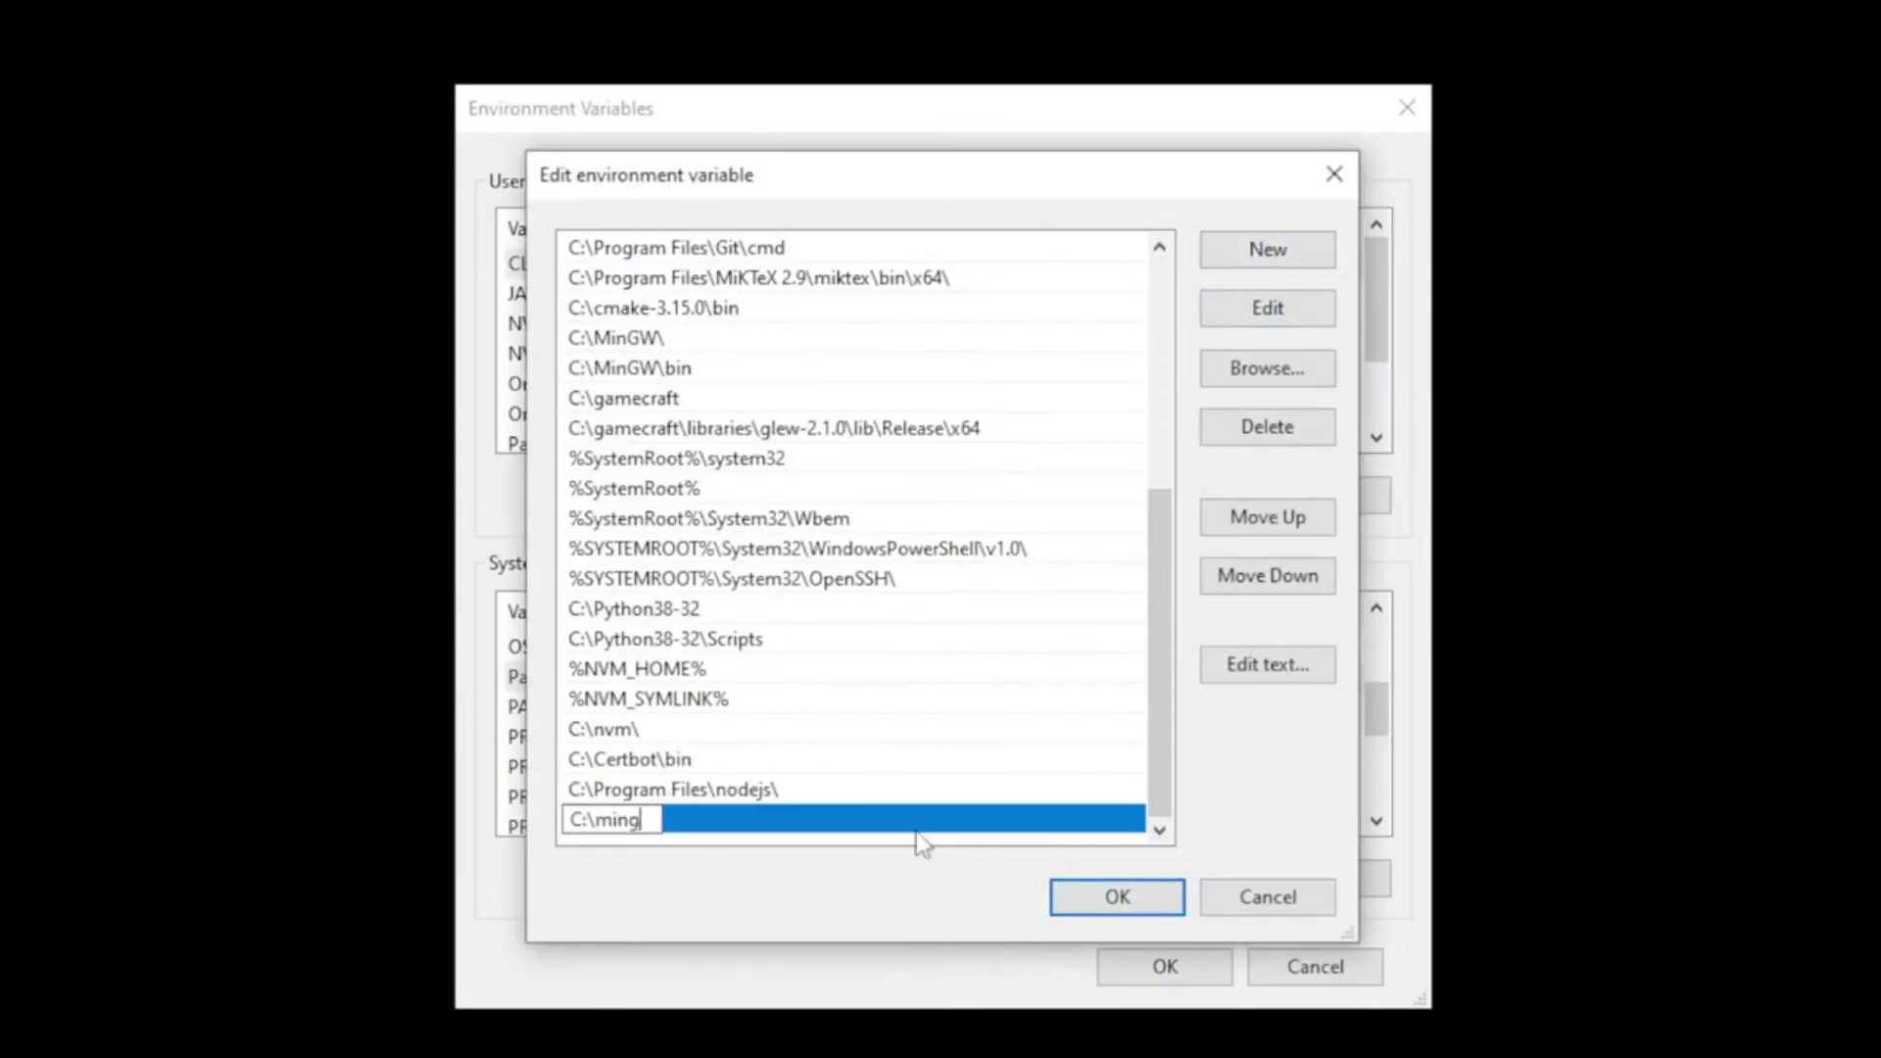
pyautogui.write('w64')
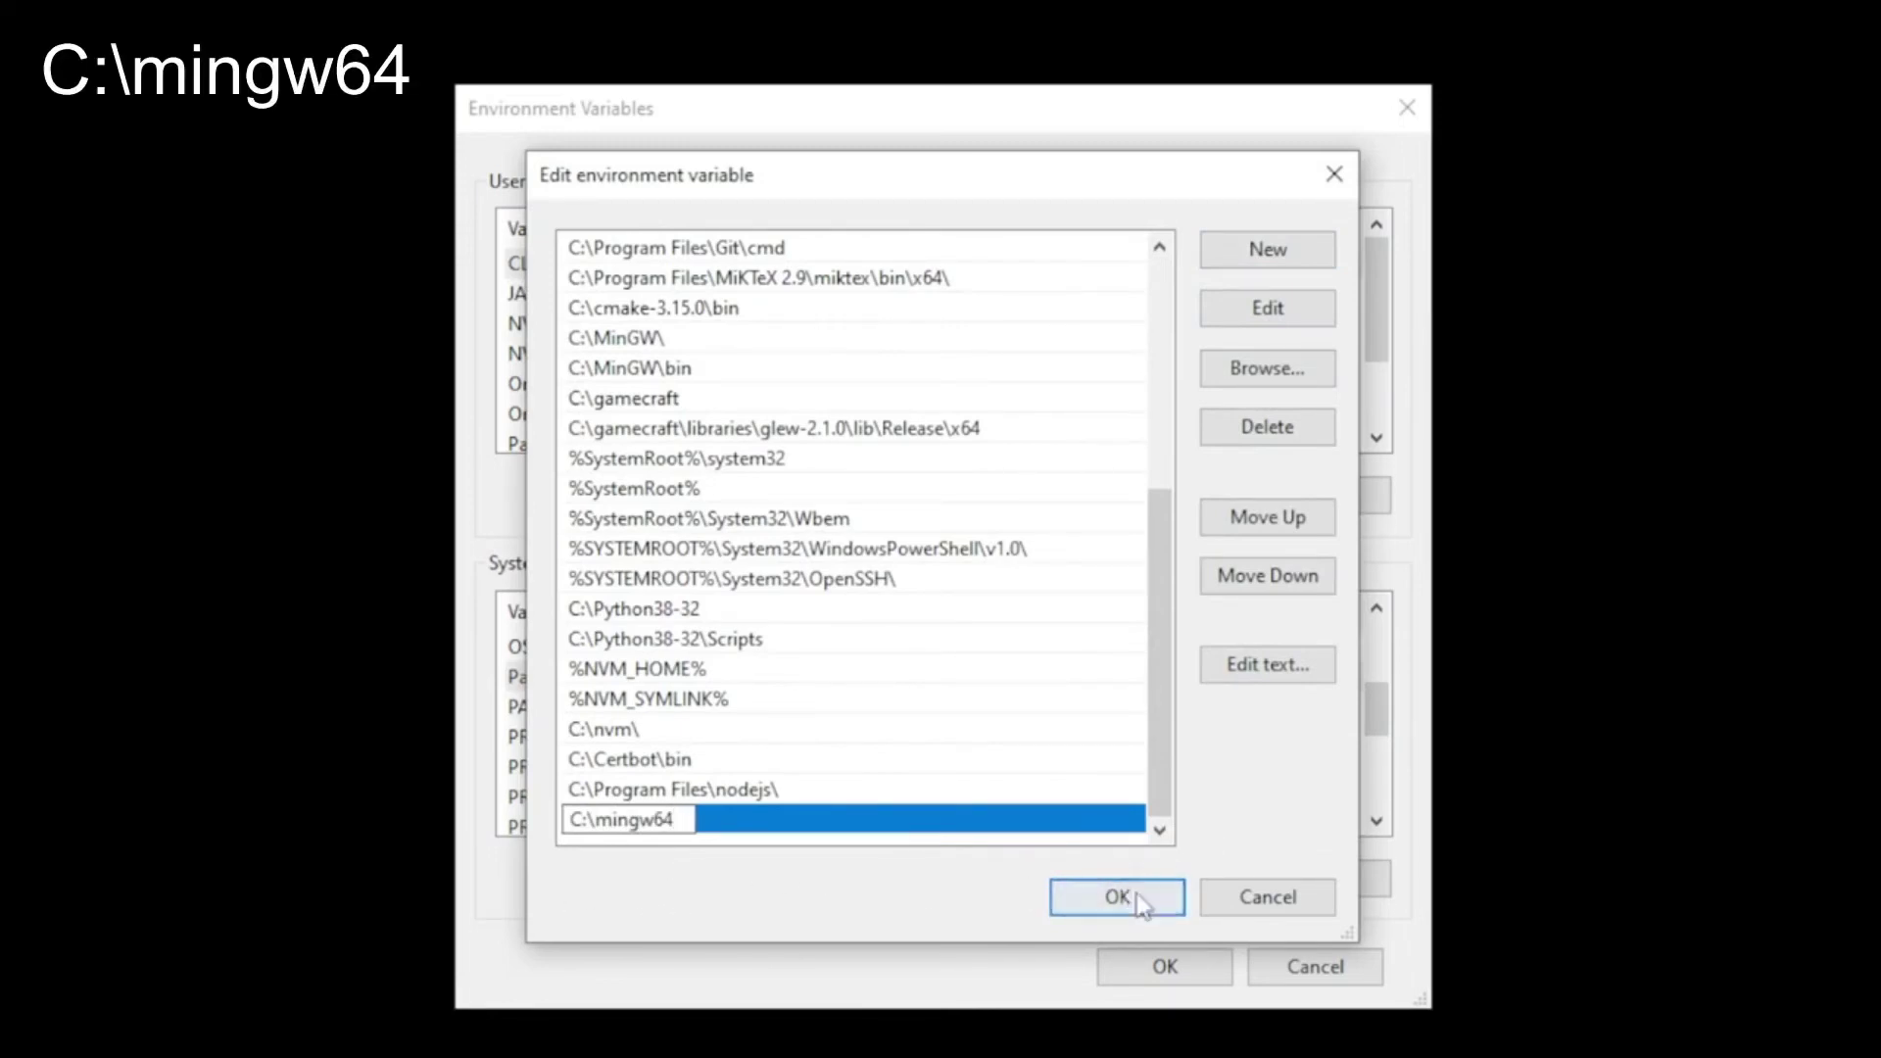
pyautogui.click(1261, 256)
pyautogui.write('C:\\ming')
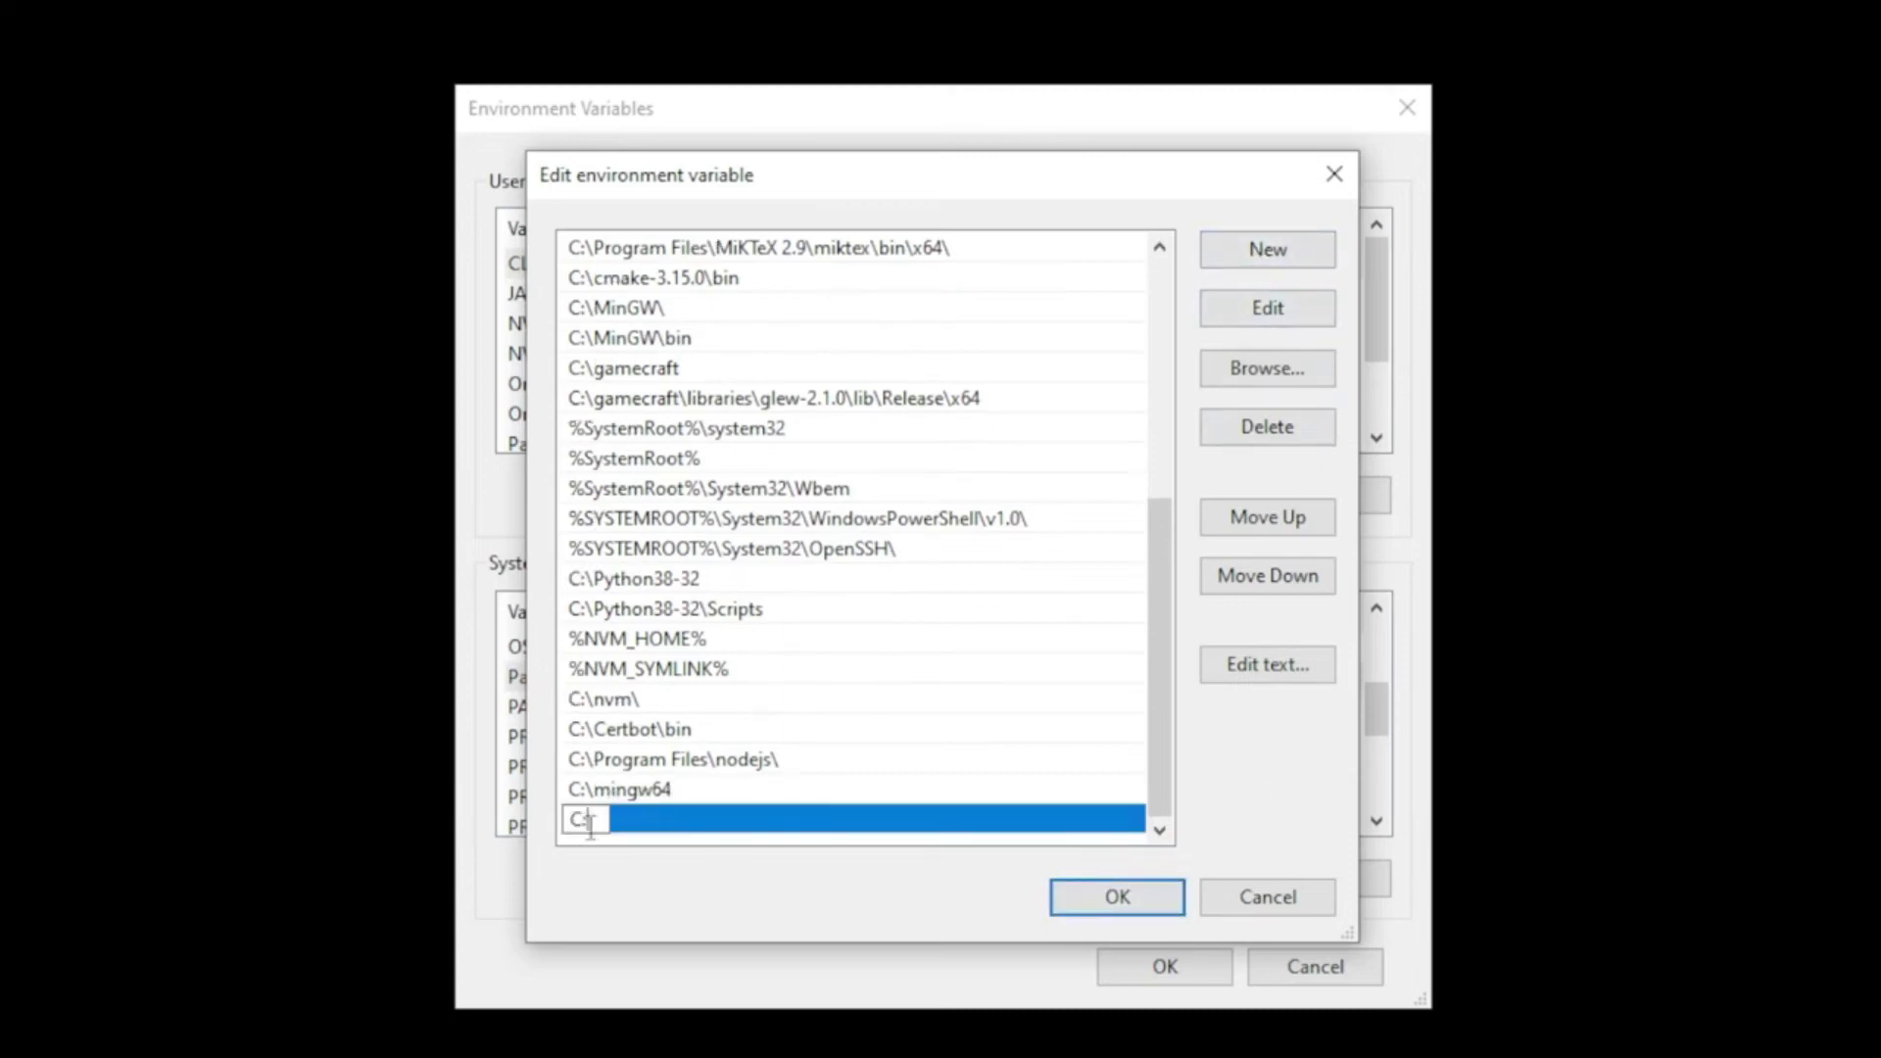
pyautogui.write('w')
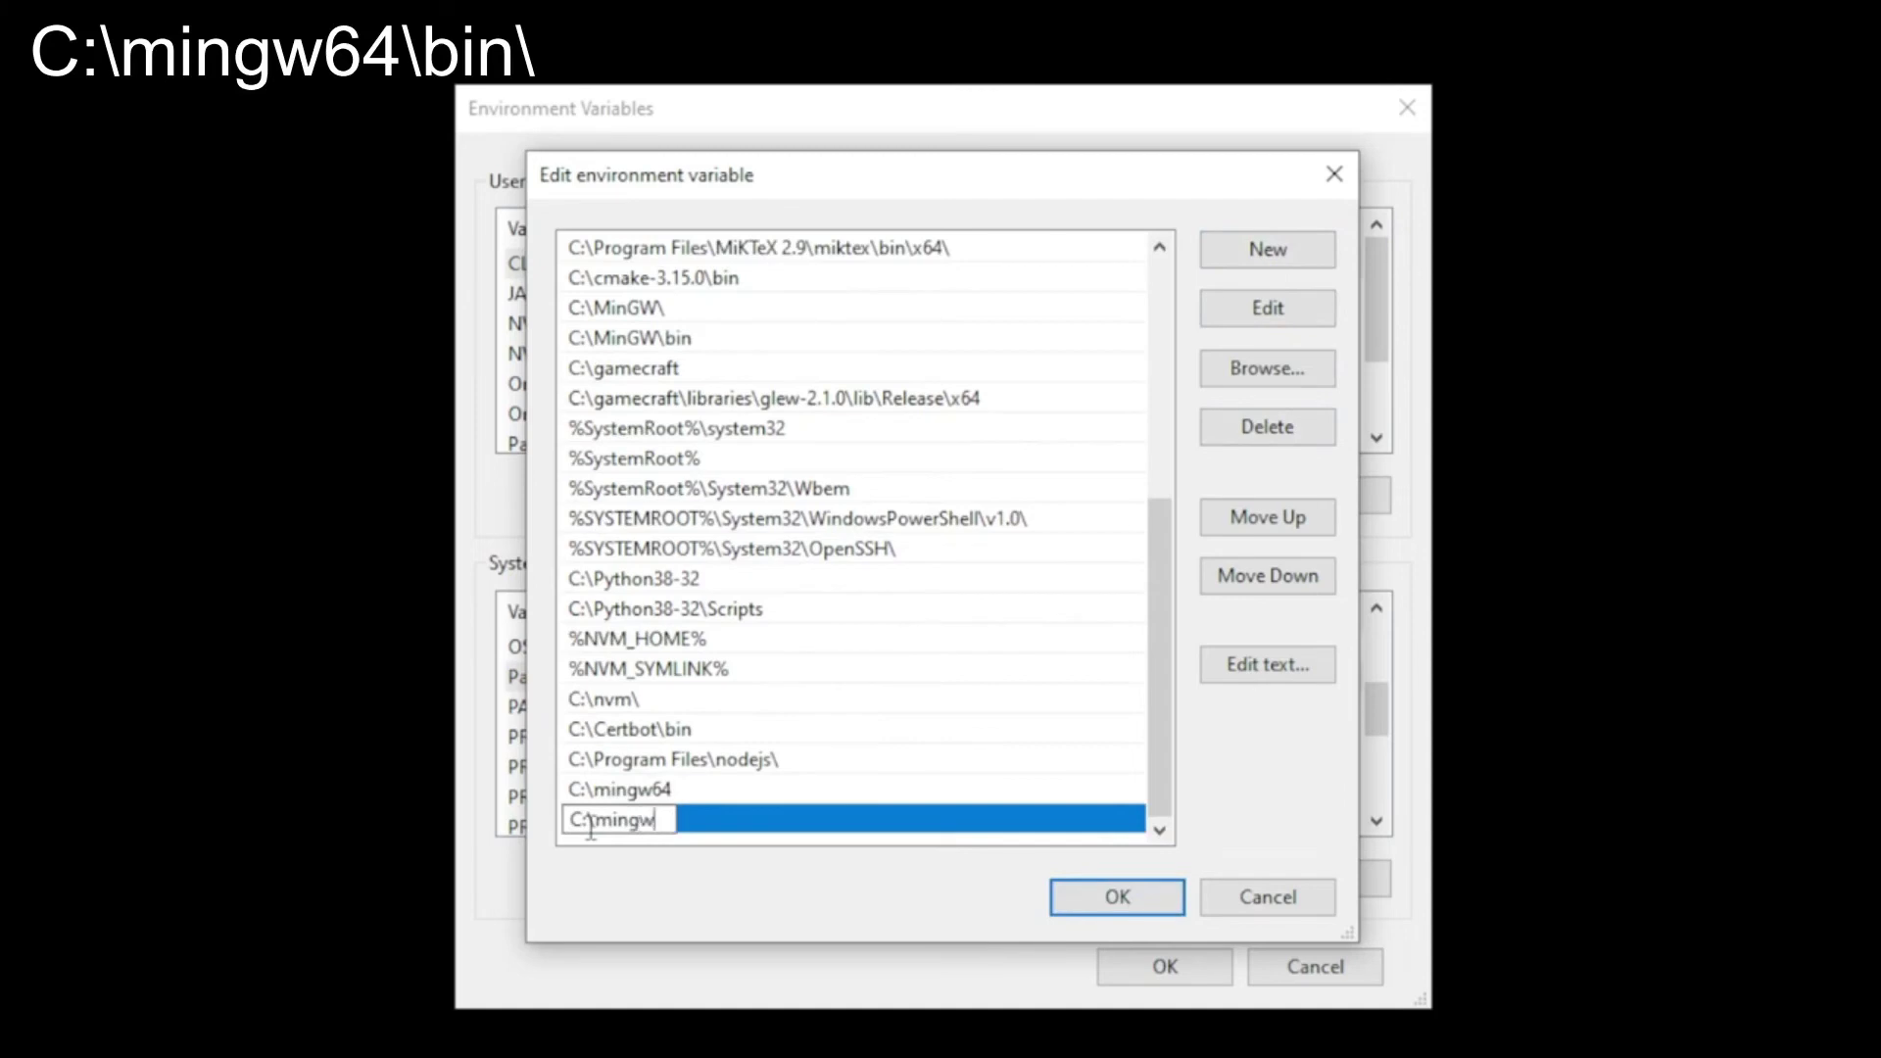
pyautogui.write('64\\bin')
pyautogui.click(715, 790)
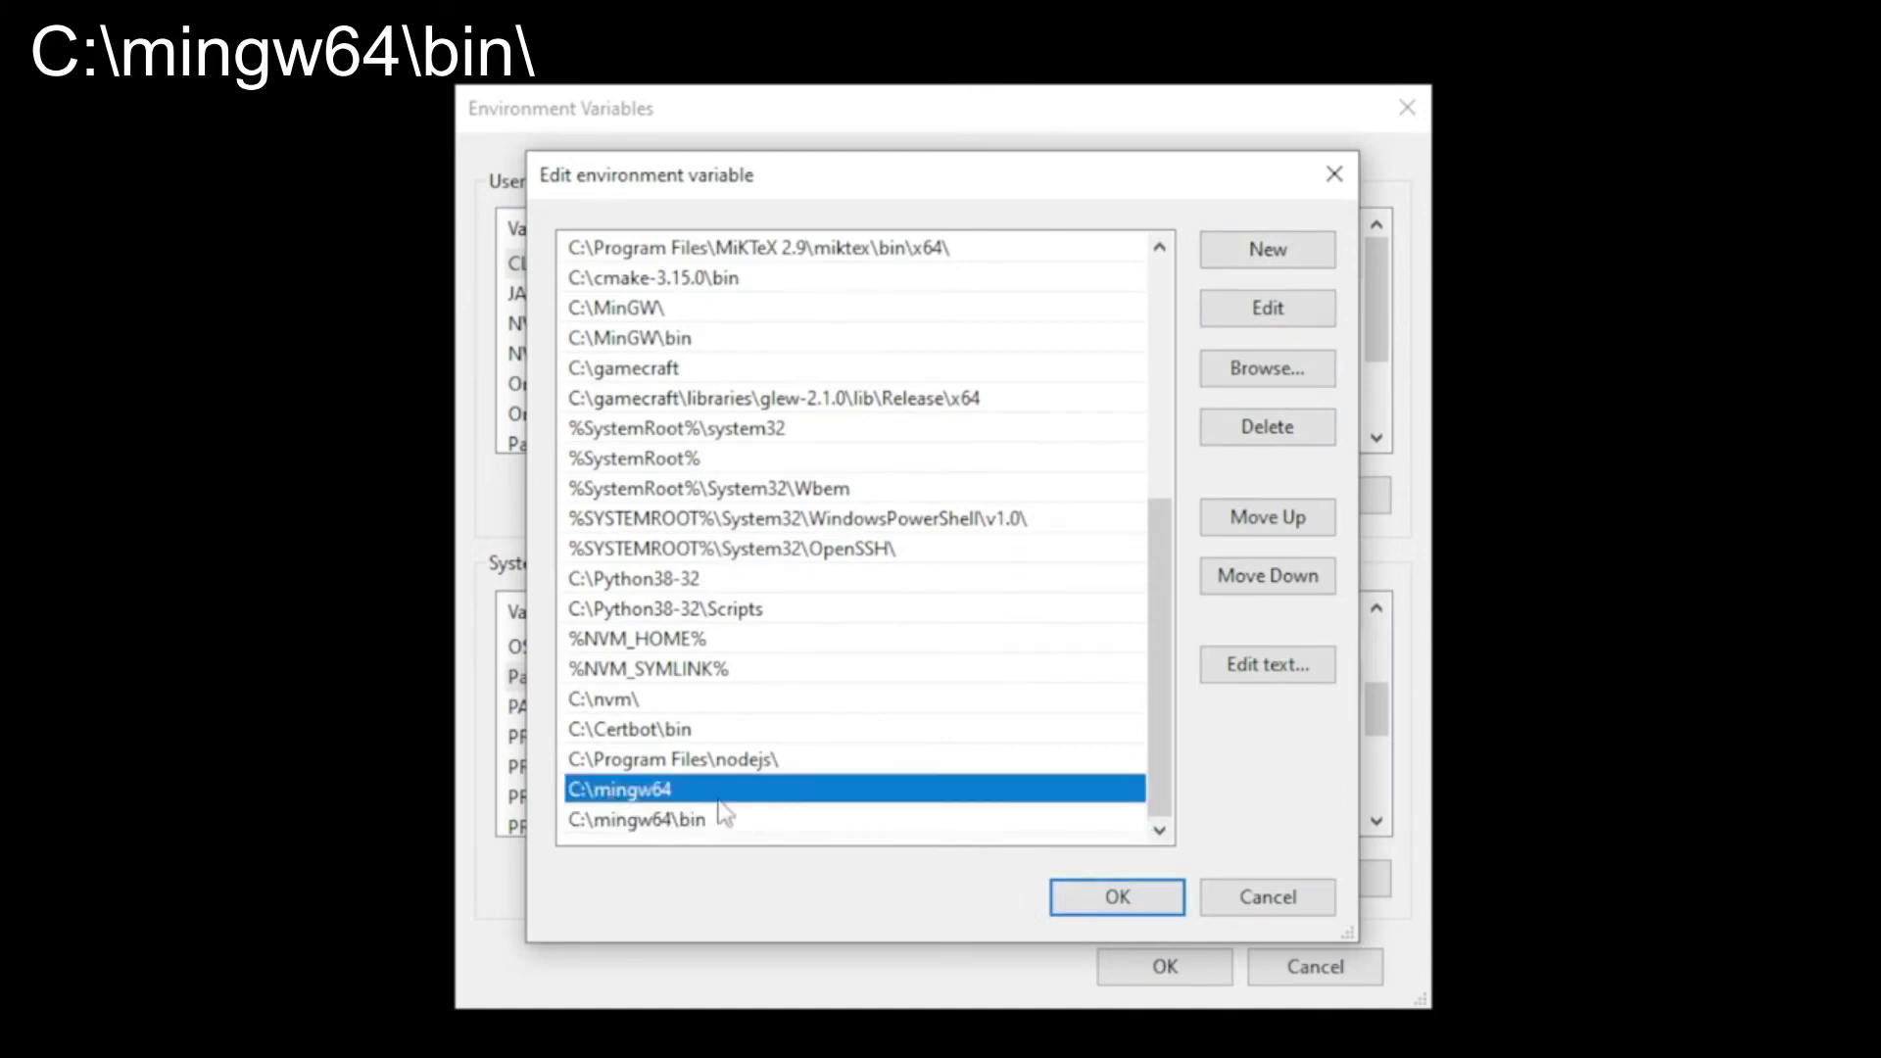
pyautogui.click(708, 823)
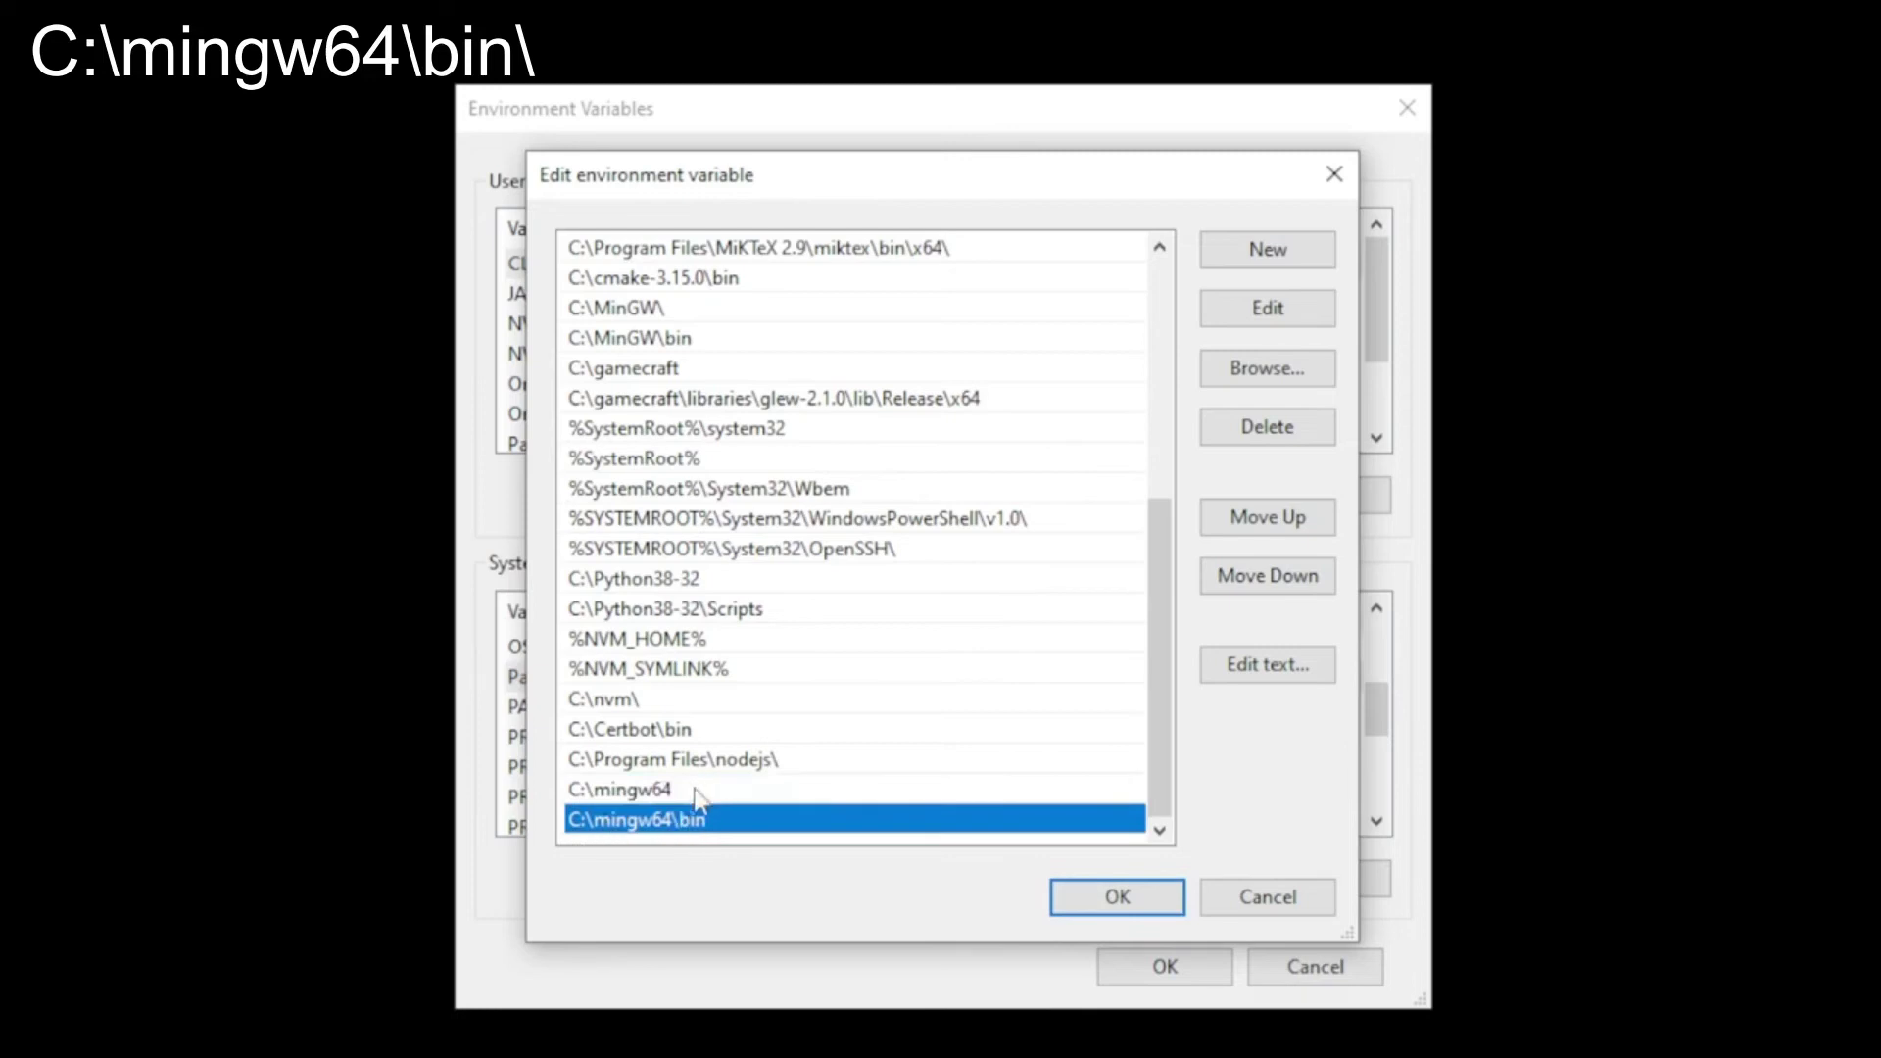
pyautogui.click(1107, 898)
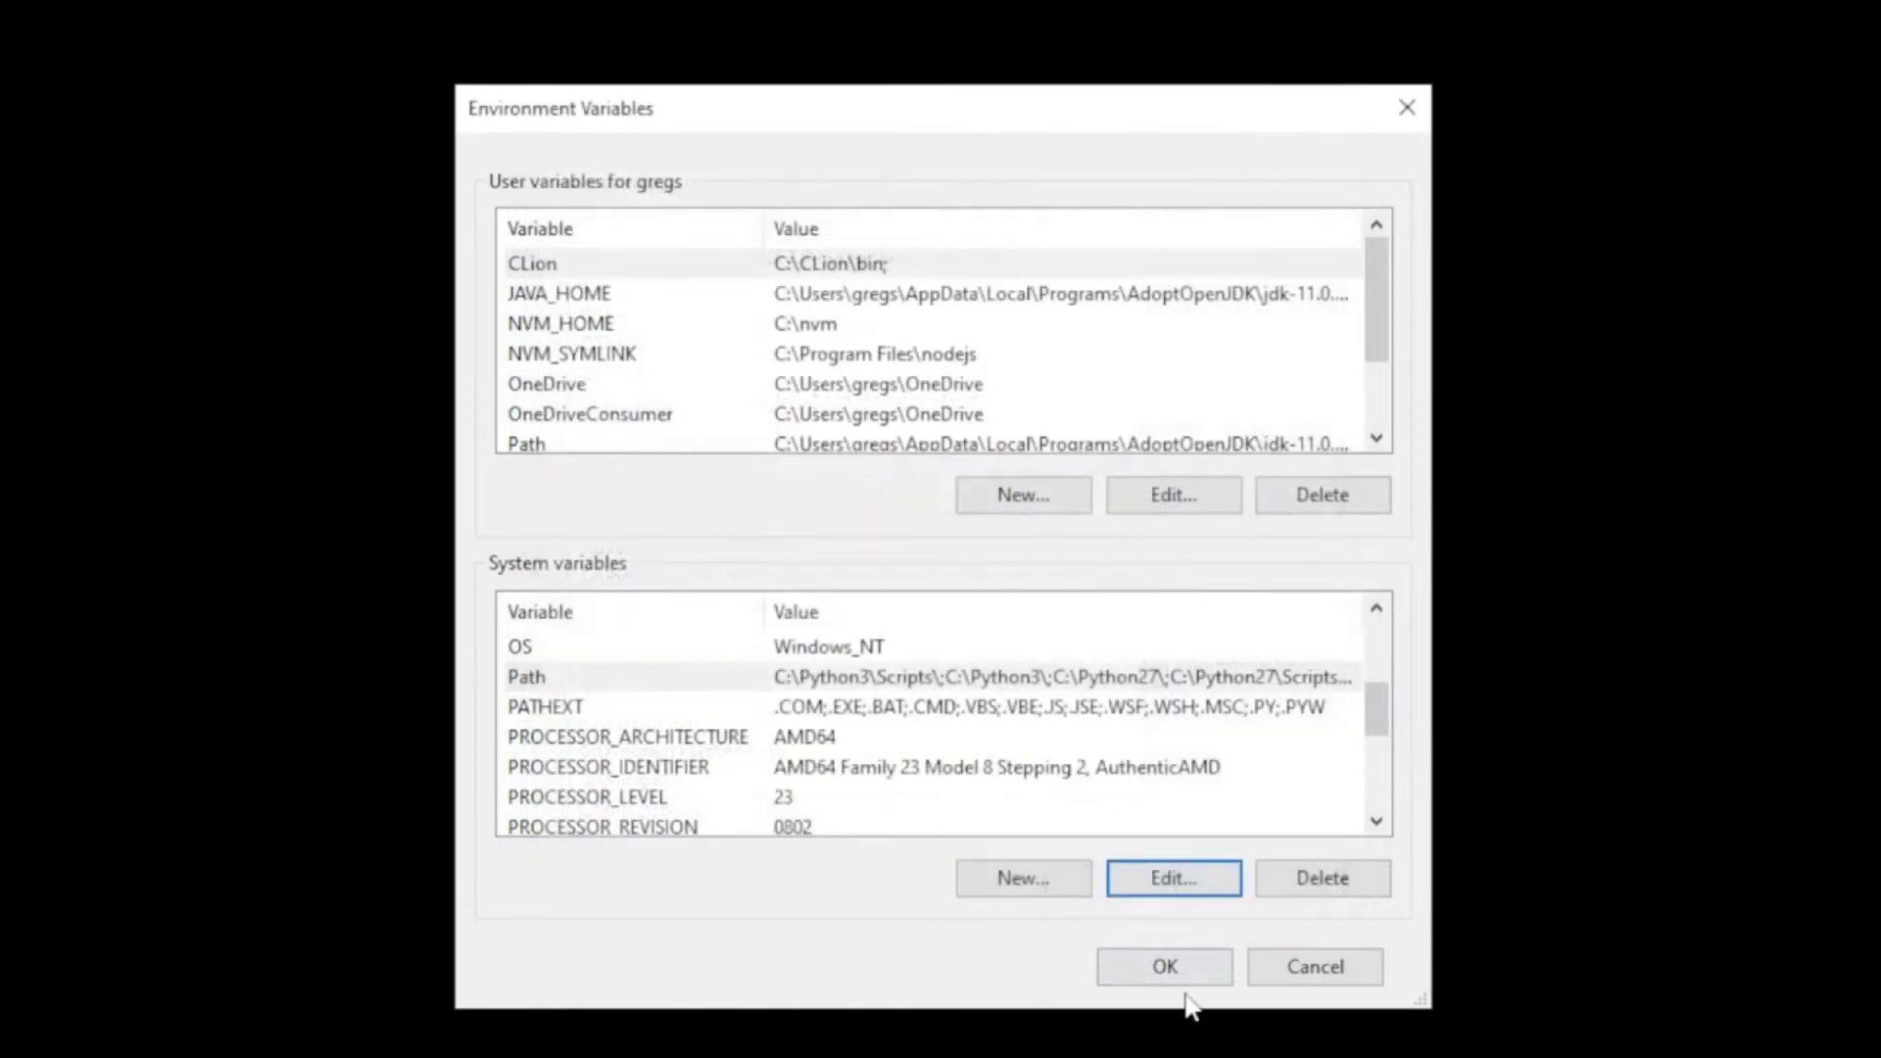
# Step: Confirm the environment variables, then launch Command Prompt by searching 'cmd' in Start
pyautogui.click(1177, 970)
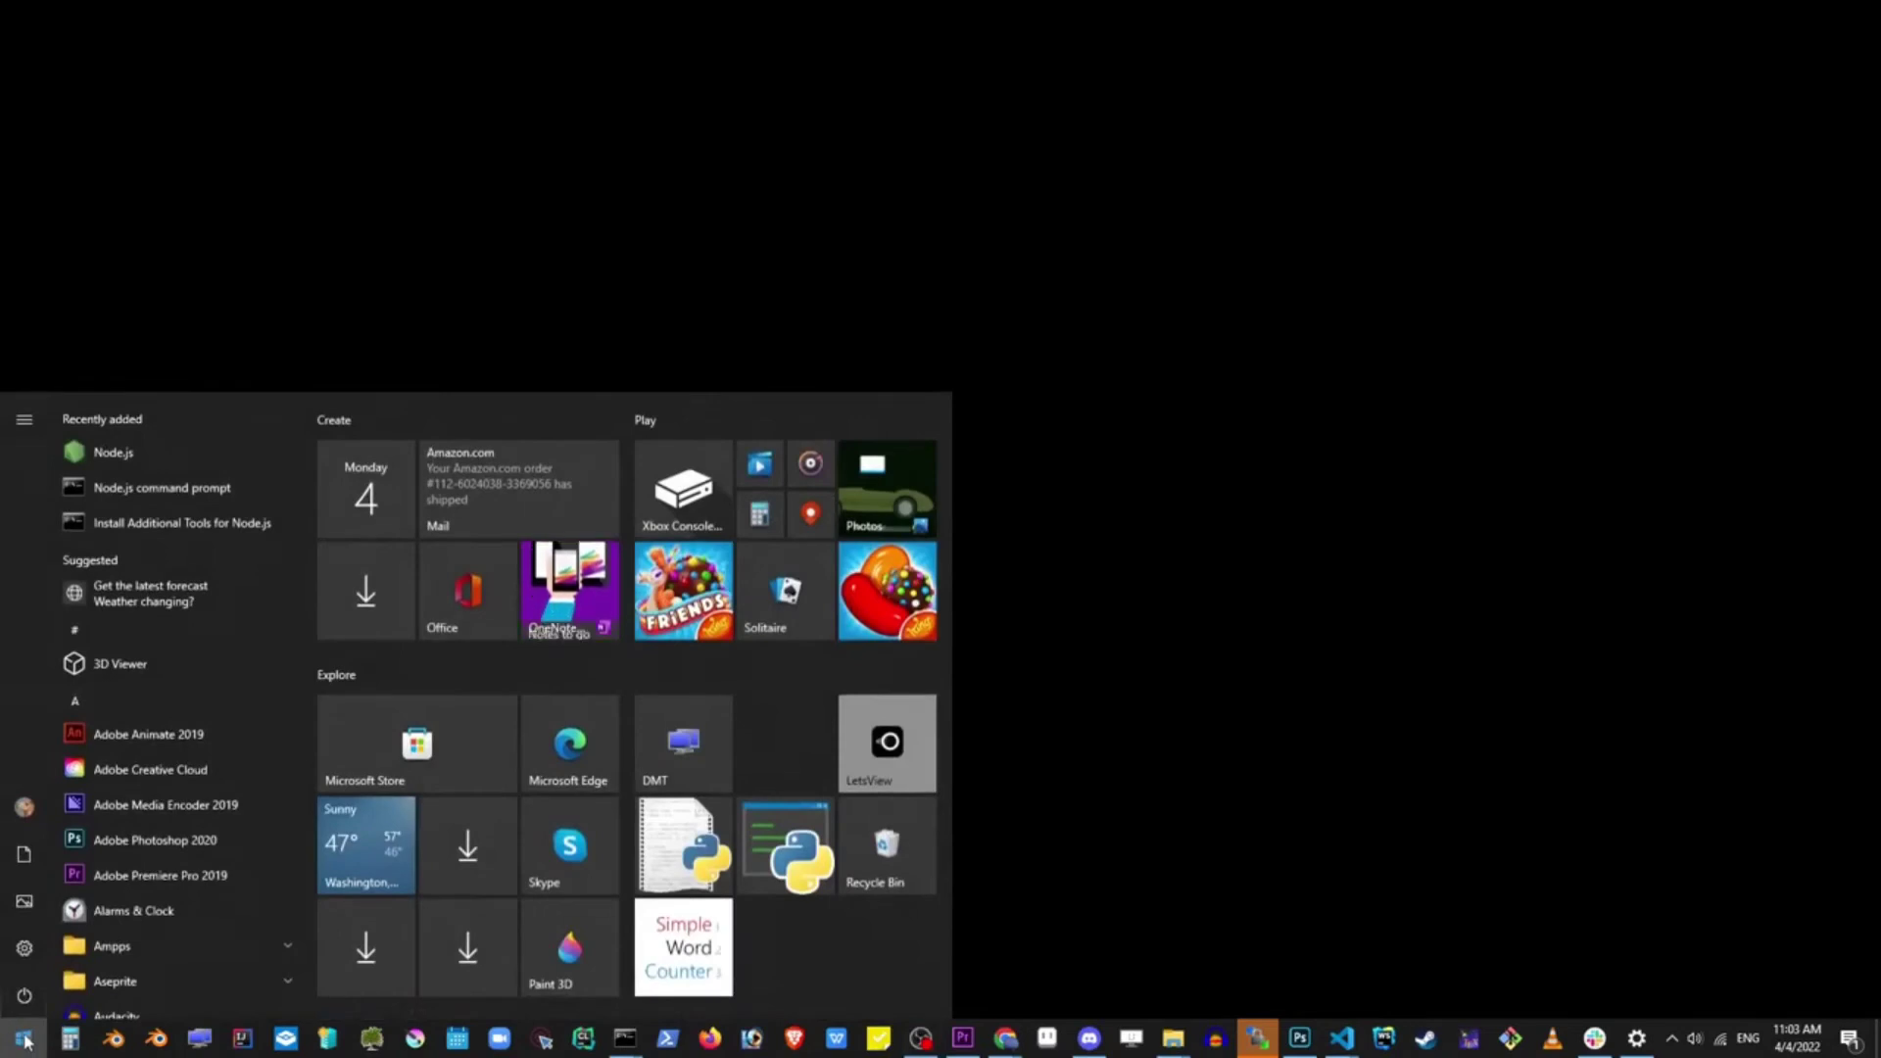
pyautogui.write('cmd')
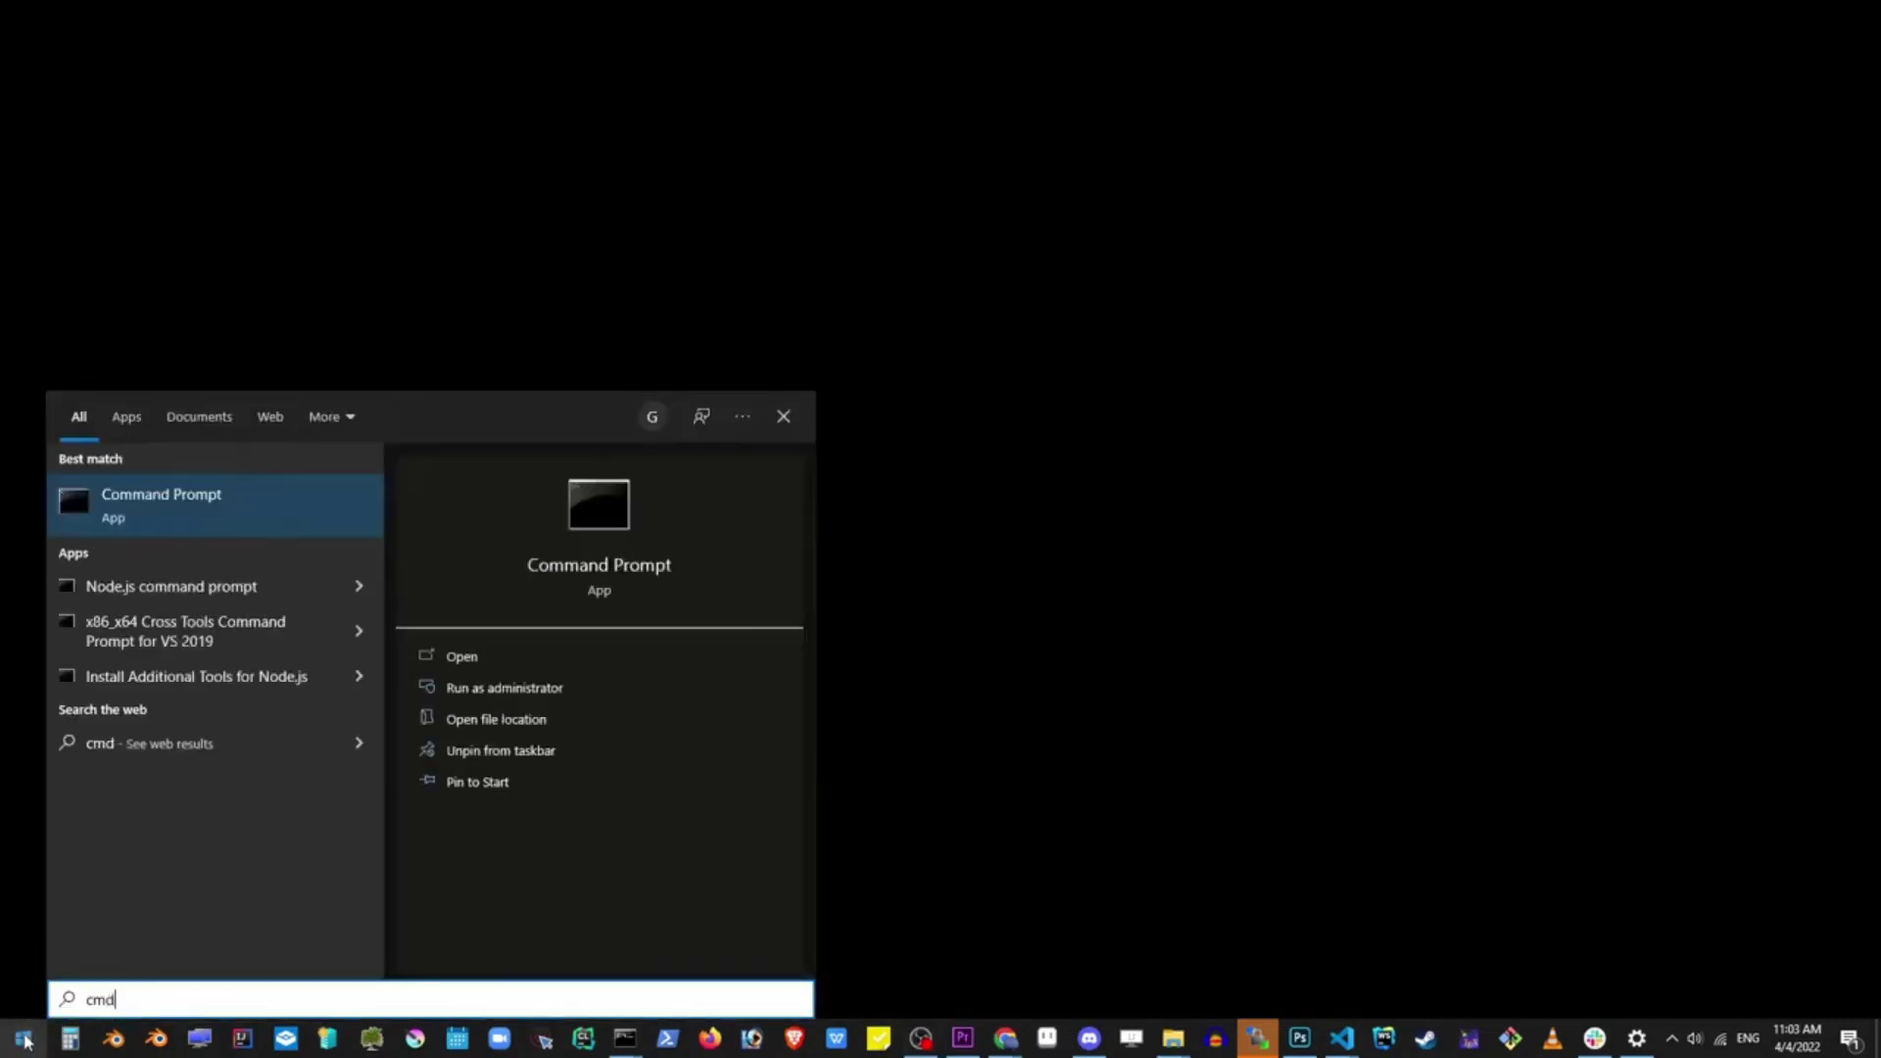
pyautogui.press('Return')
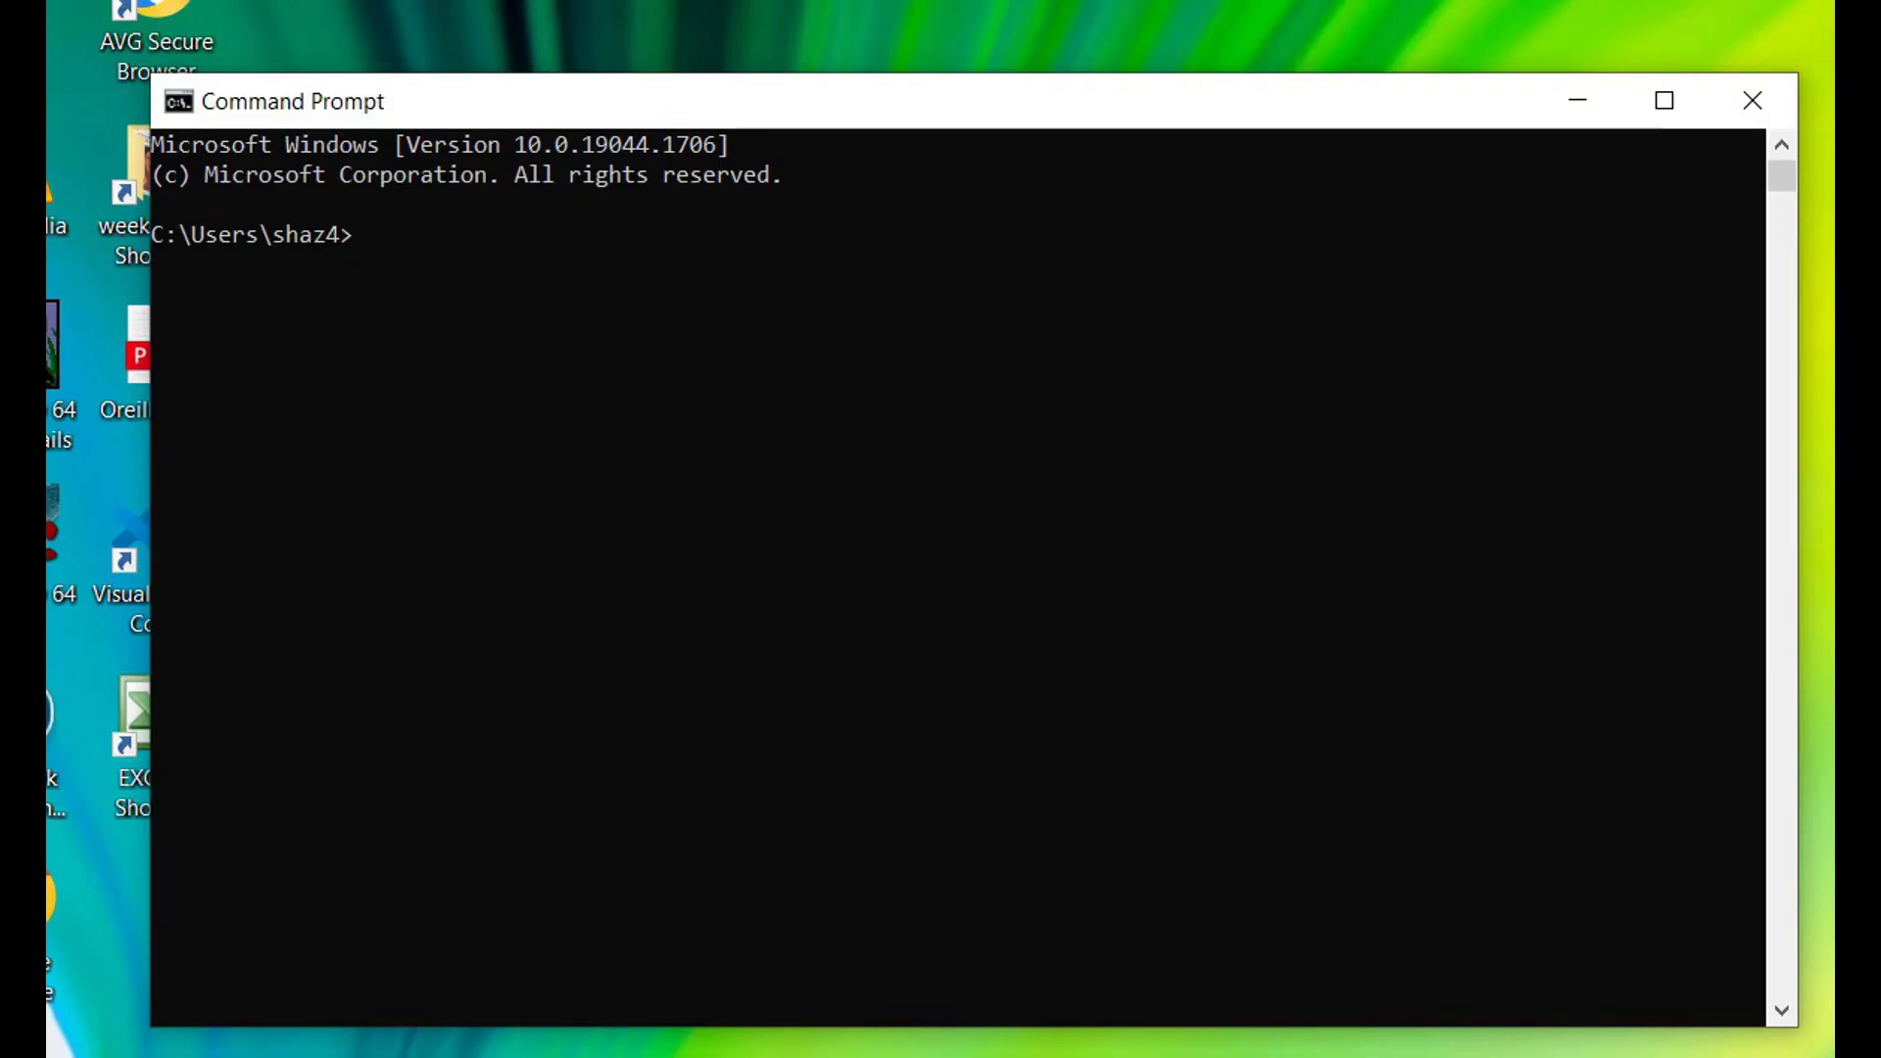